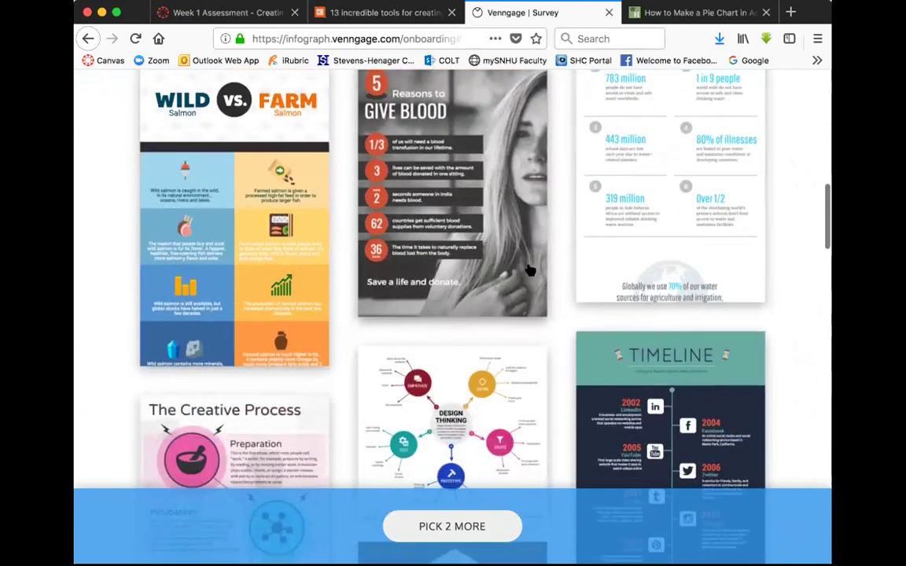
Step: Pick the Cloud Survey Facts design as one of the preferred samples in the onboarding survey
scroll(529, 270, "down", 6)
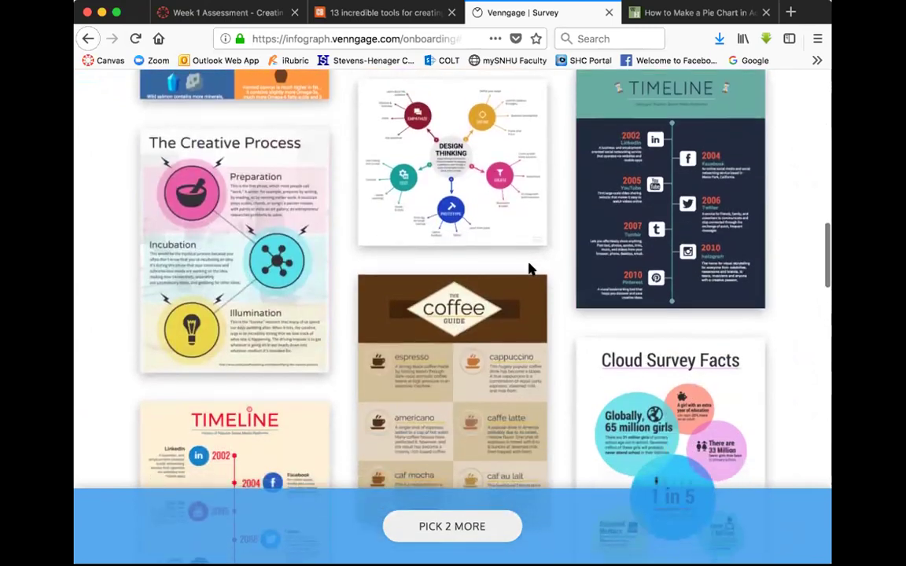
scroll(529, 270, "down", 2)
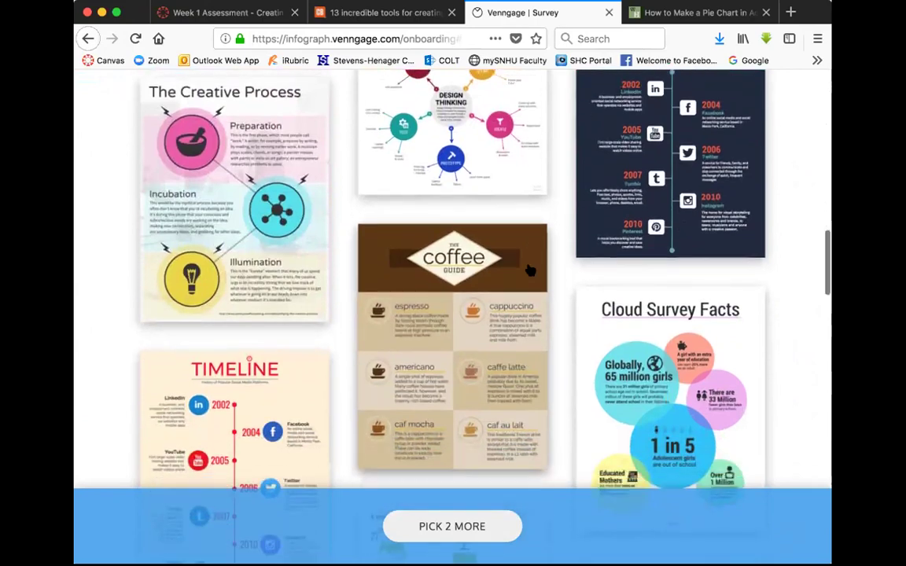
scroll(529, 270, "down", 5)
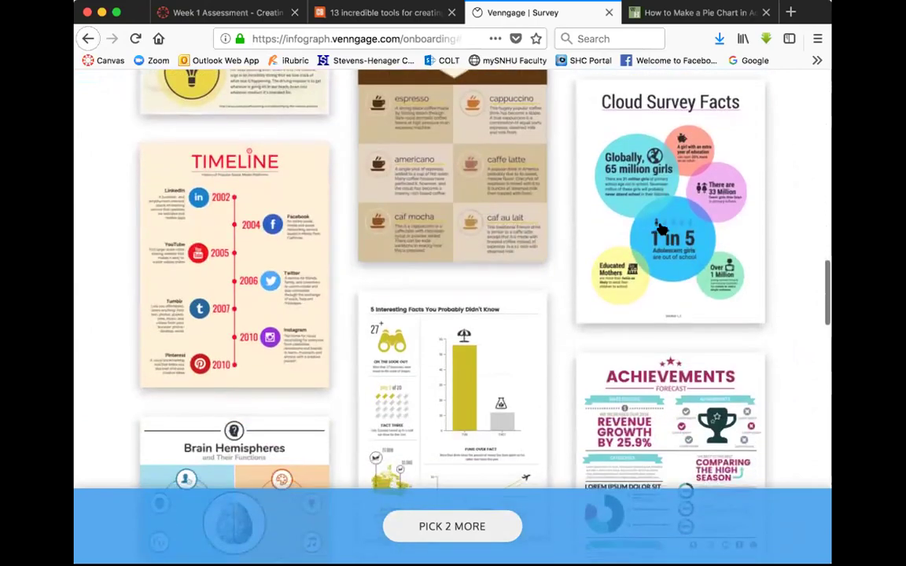
left_click(661, 228)
Step: Pick the "How Many Days Does It Rain a Year?" sample and continue to the recommended templates, dismissing the hint about creating from a template
scroll(596, 285, "down", 7)
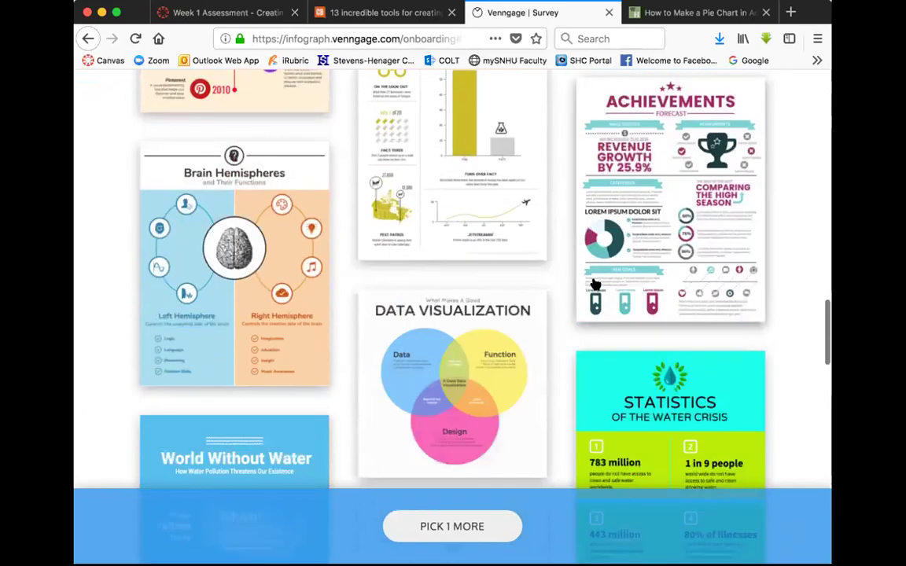
scroll(595, 284, "down", 8)
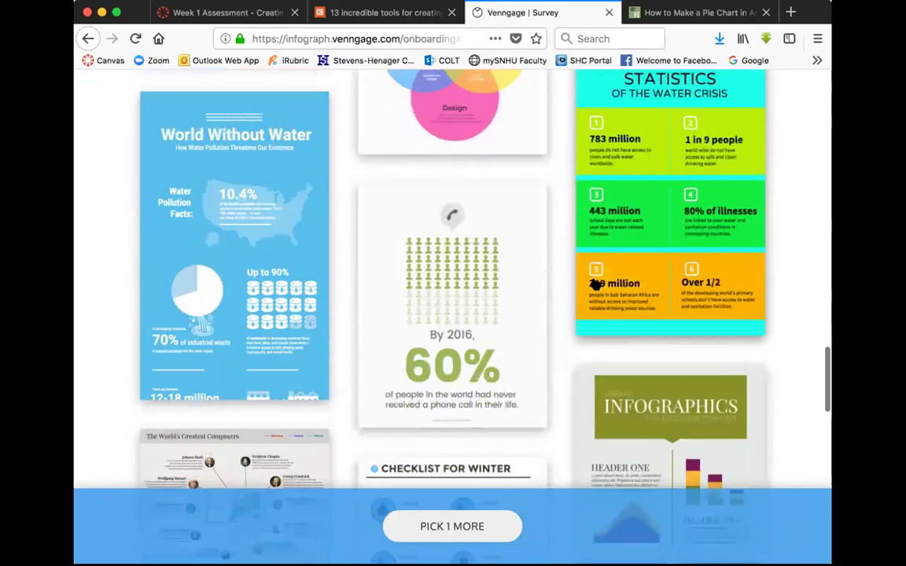
scroll(595, 285, "down", 11)
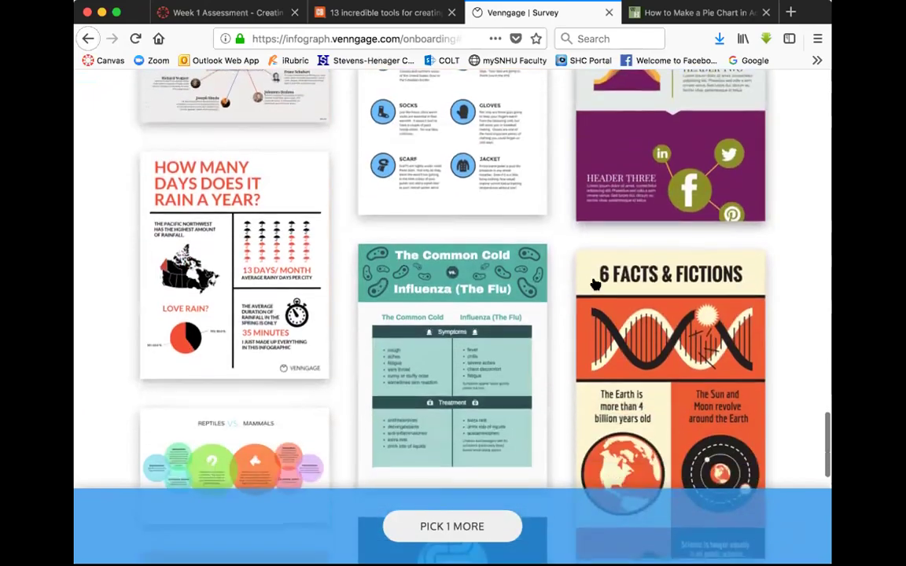
scroll(596, 285, "down", 2)
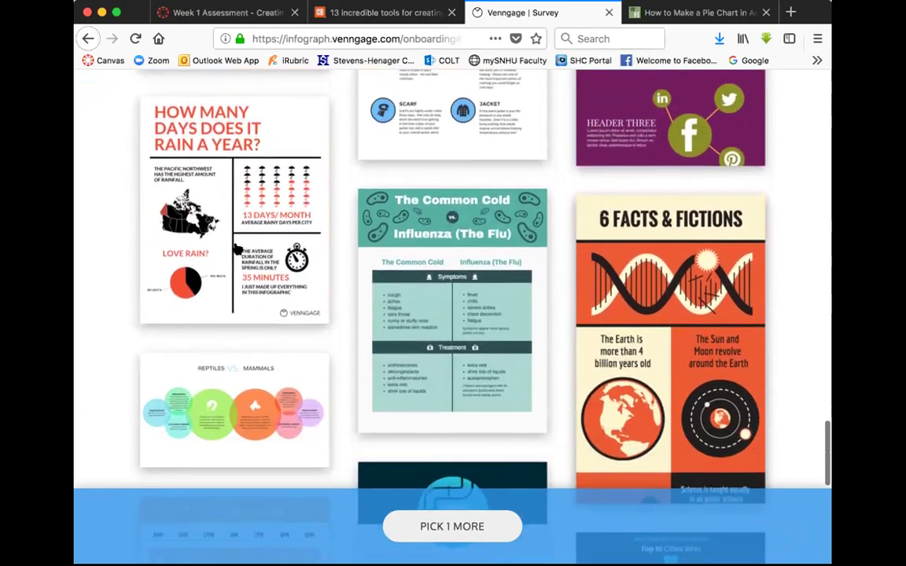
left_click(229, 265)
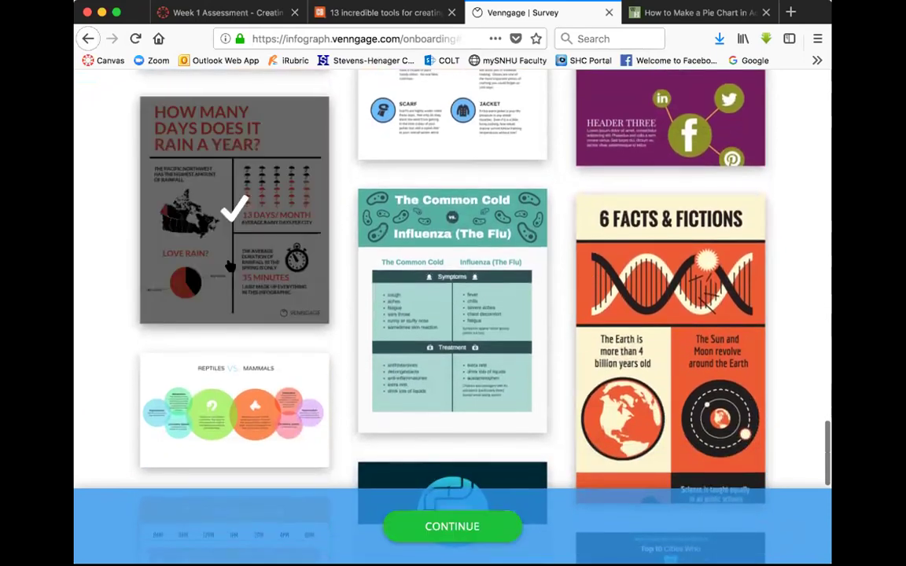
left_click(453, 535)
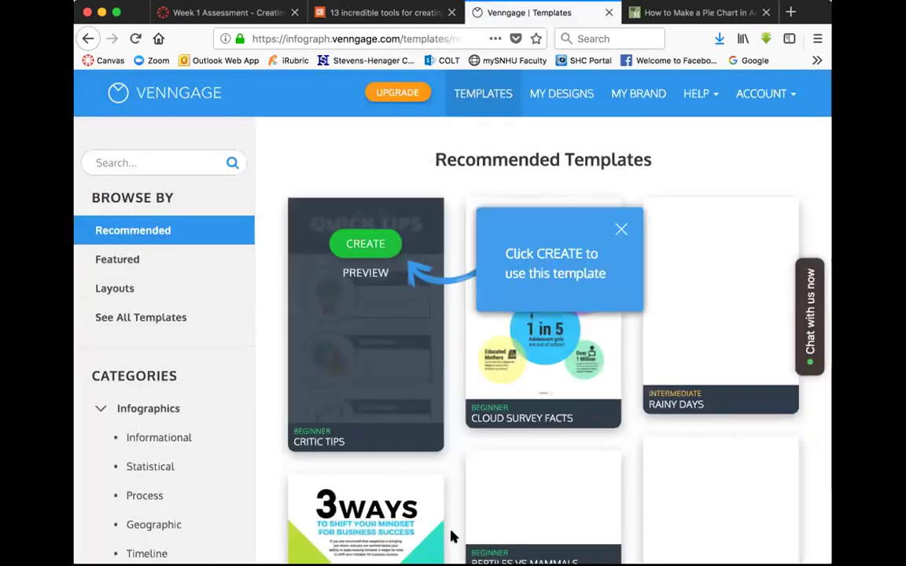
left_click(619, 227)
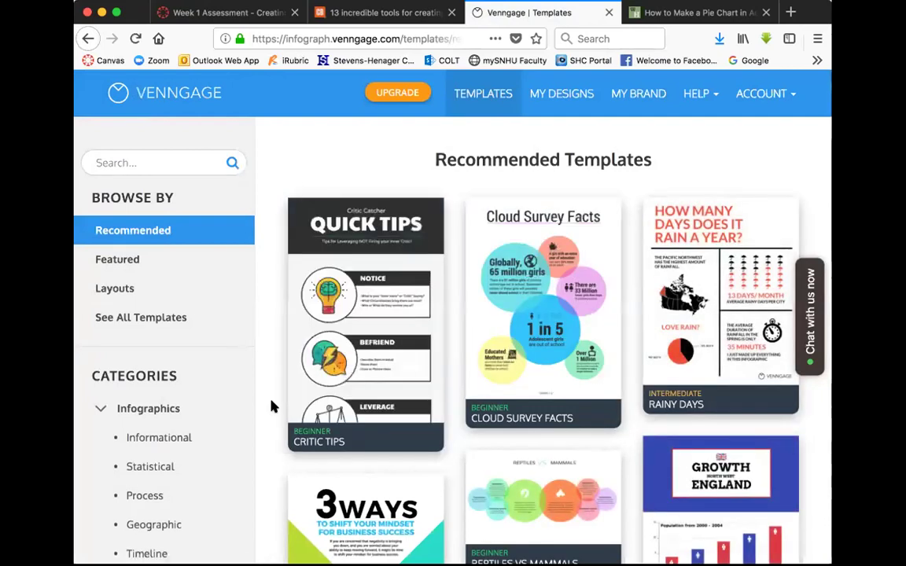
Step: Examine the list of template categories, from the Infographics subcategories through Presentations, Reports, Charts and Posters to Coupons
scroll(272, 405, "down", 1)
scroll(193, 425, "down", 2)
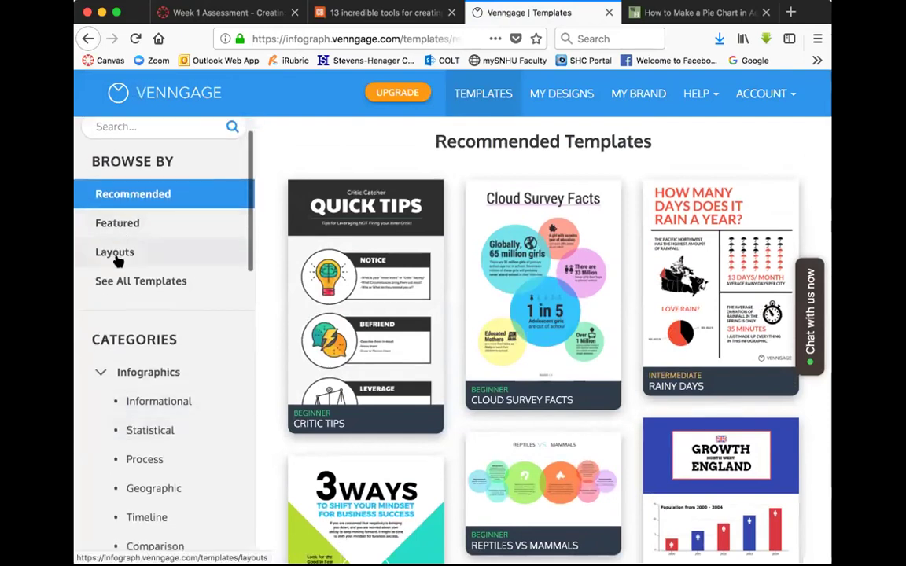
scroll(141, 384, "down", 5)
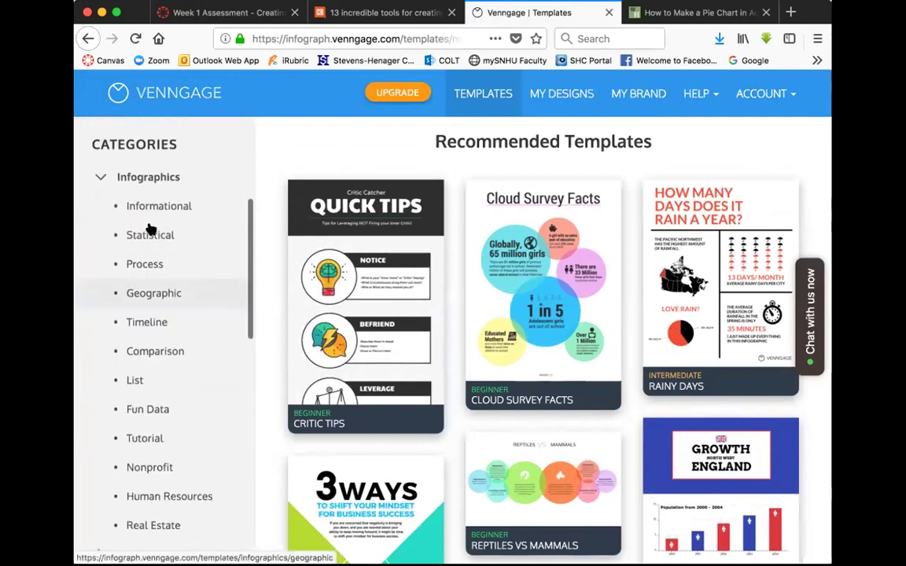
scroll(162, 539, "down", 3)
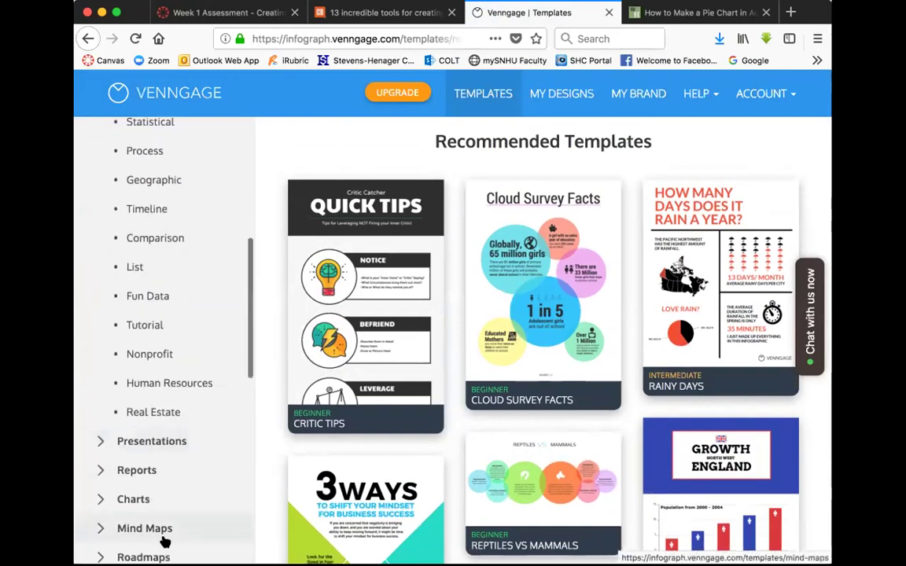
scroll(218, 319, "up", 6)
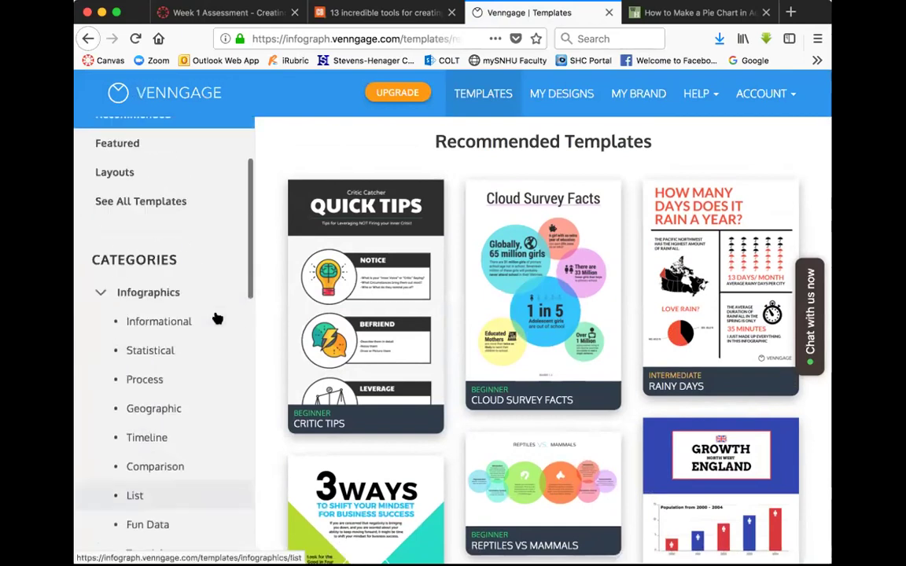
scroll(218, 319, "down", 6)
scroll(218, 318, "down", 1)
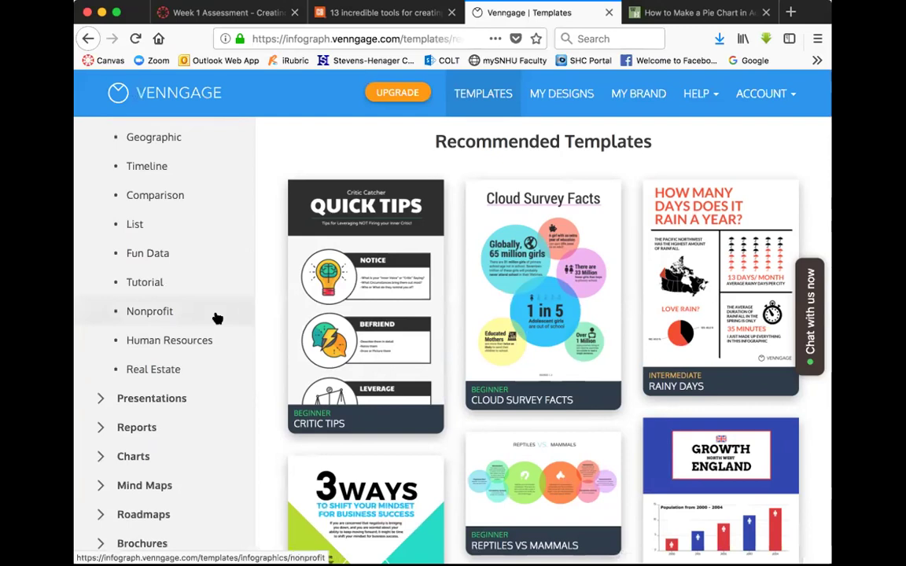
scroll(218, 319, "up", 1)
scroll(217, 319, "down", 4)
scroll(217, 318, "down", 2)
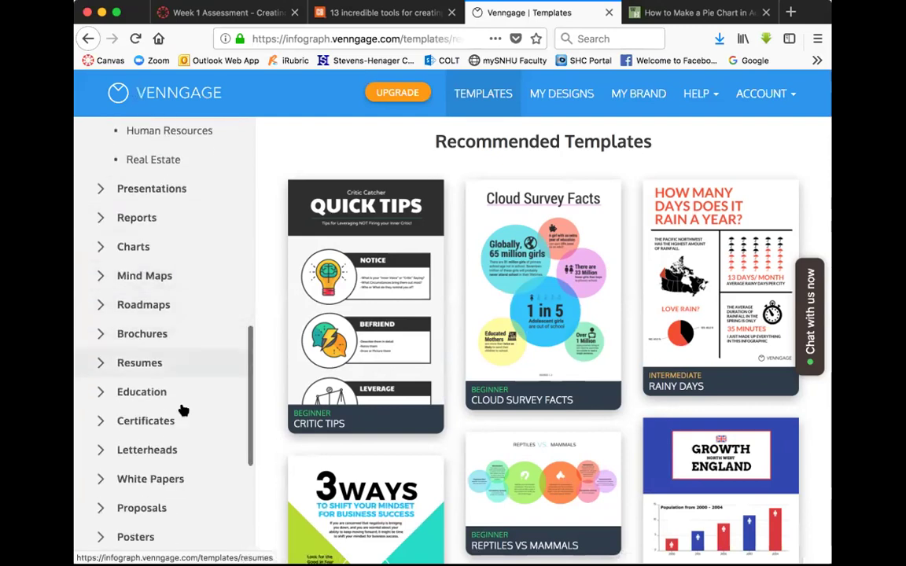
scroll(186, 439, "down", 4)
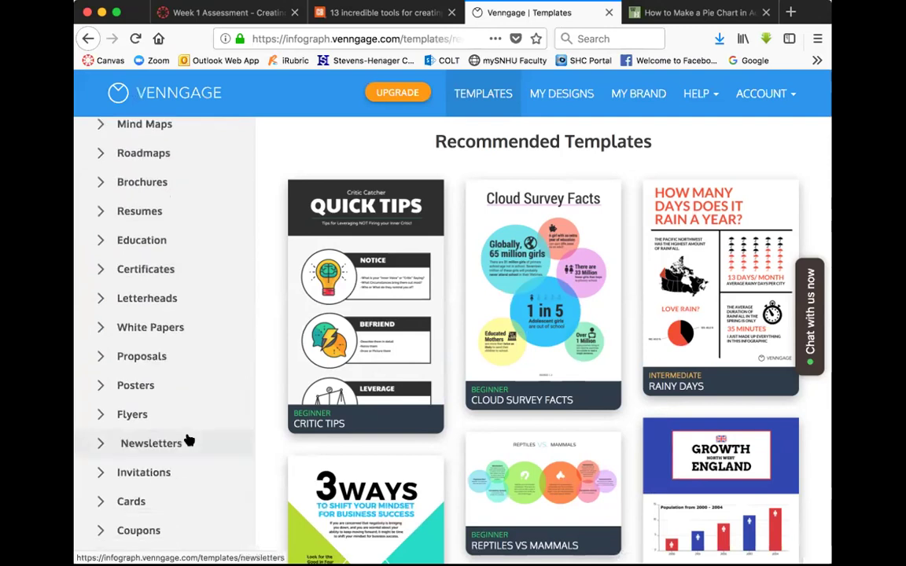
scroll(189, 441, "up", 10)
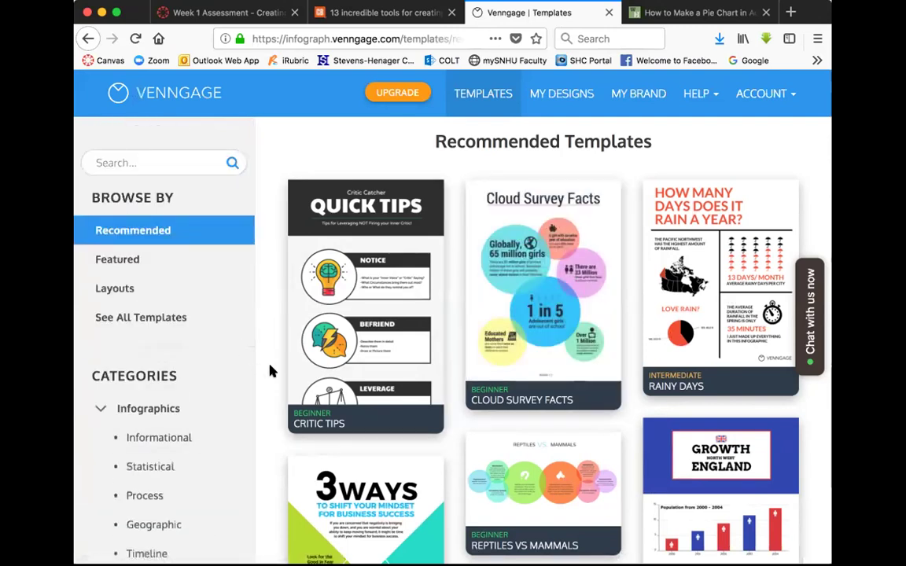
Step: Show the Informational infographic templates and look through the gallery's designs, difficulty levels and Premium or Business labels
scroll(270, 371, "down", 1)
scroll(270, 371, "down", 6)
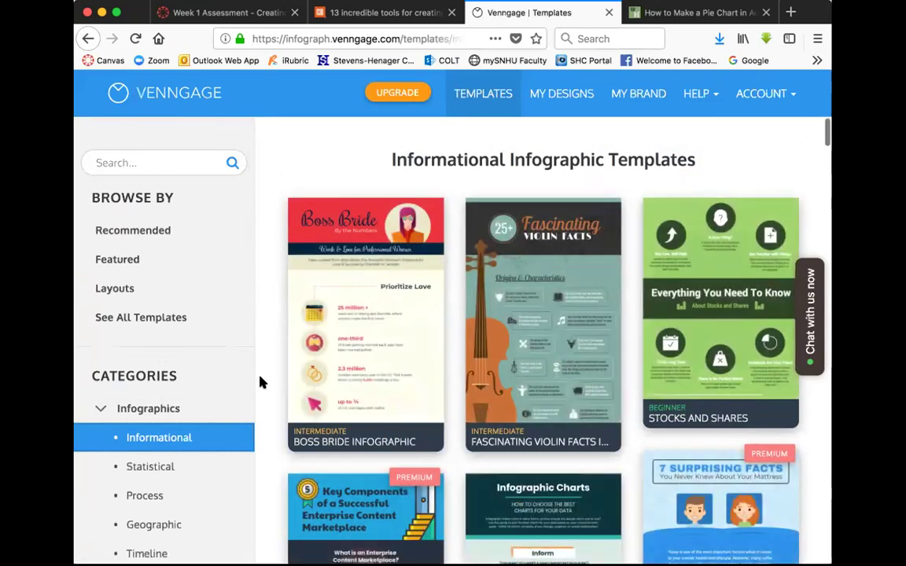
scroll(262, 382, "down", 2)
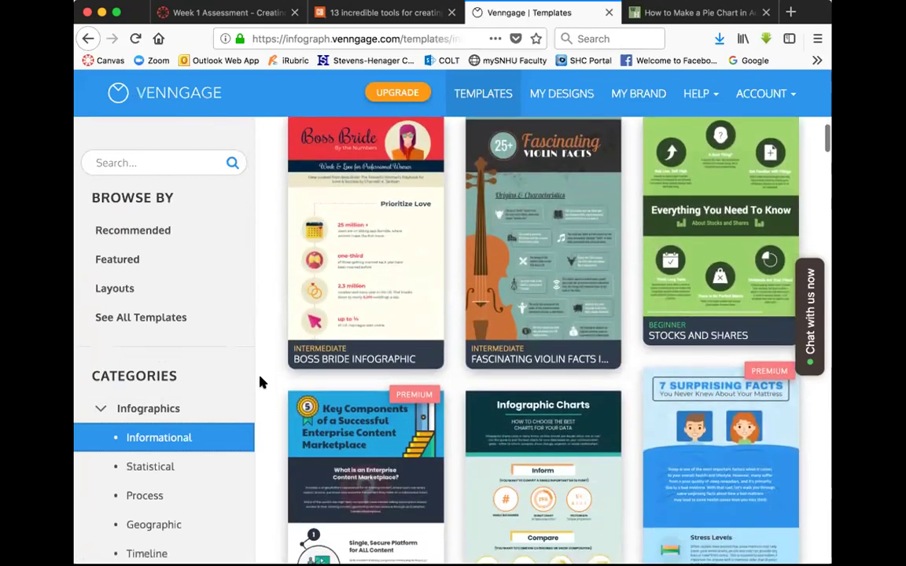
scroll(261, 383, "down", 1)
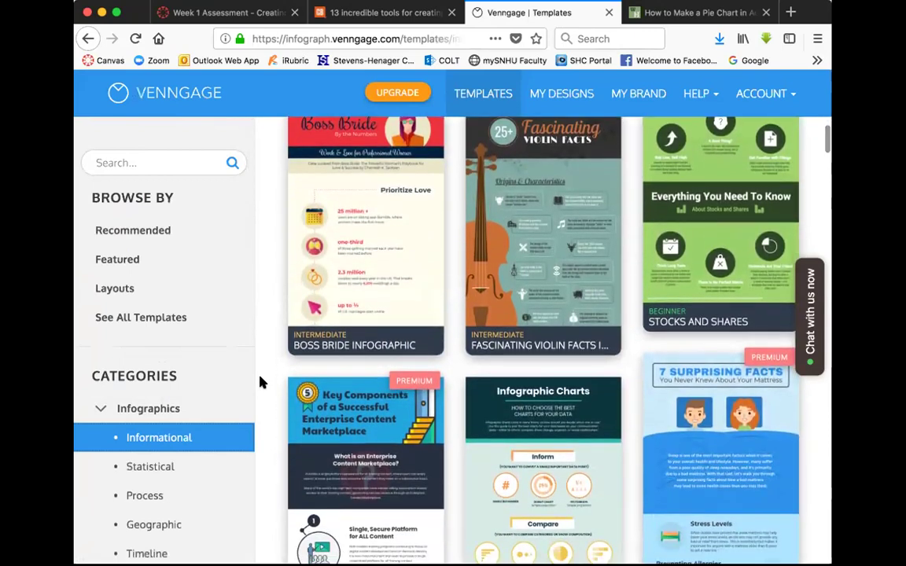
scroll(262, 382, "down", 5)
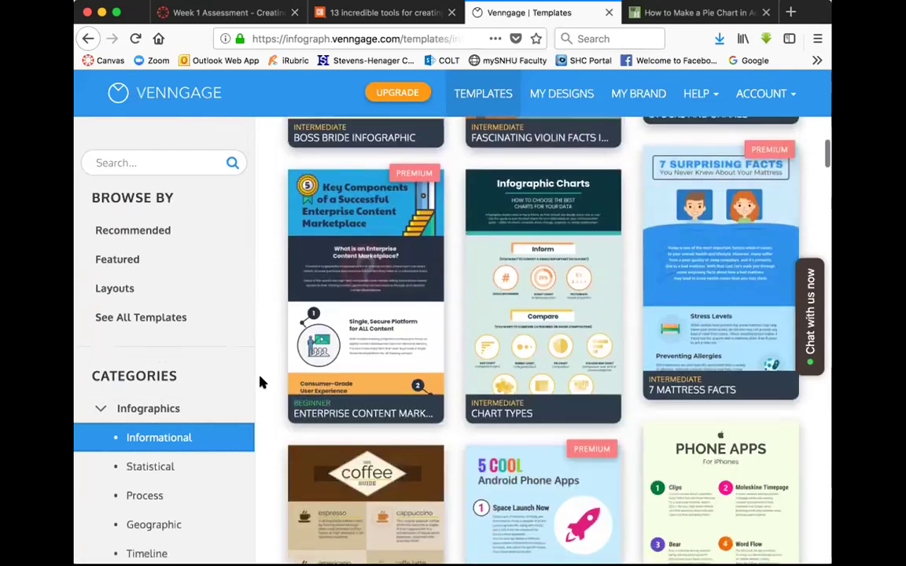
scroll(261, 382, "down", 3)
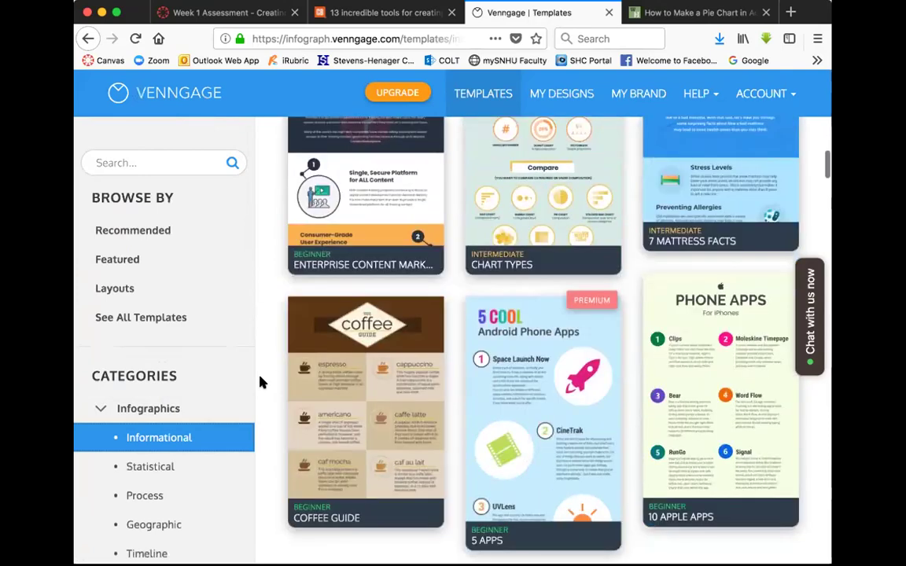
scroll(262, 382, "down", 6)
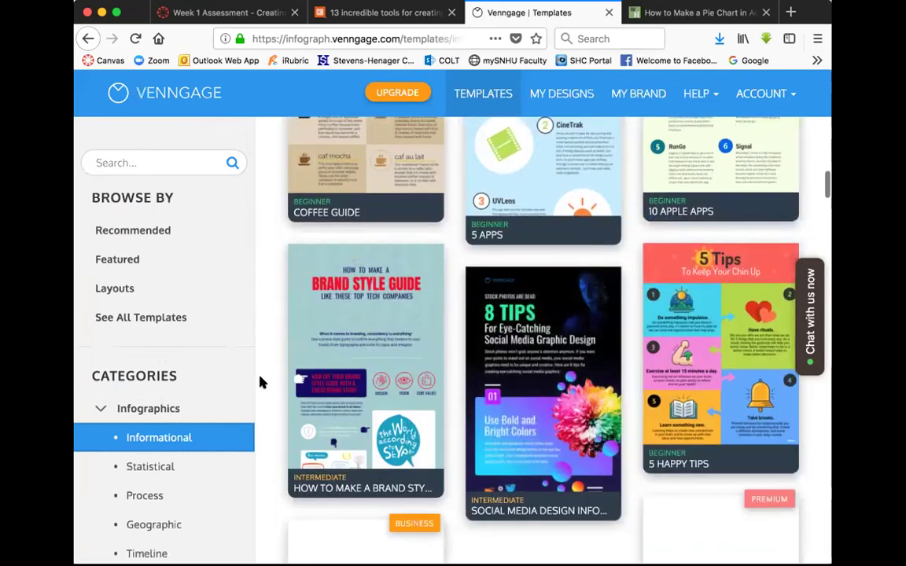
scroll(262, 382, "down", 6)
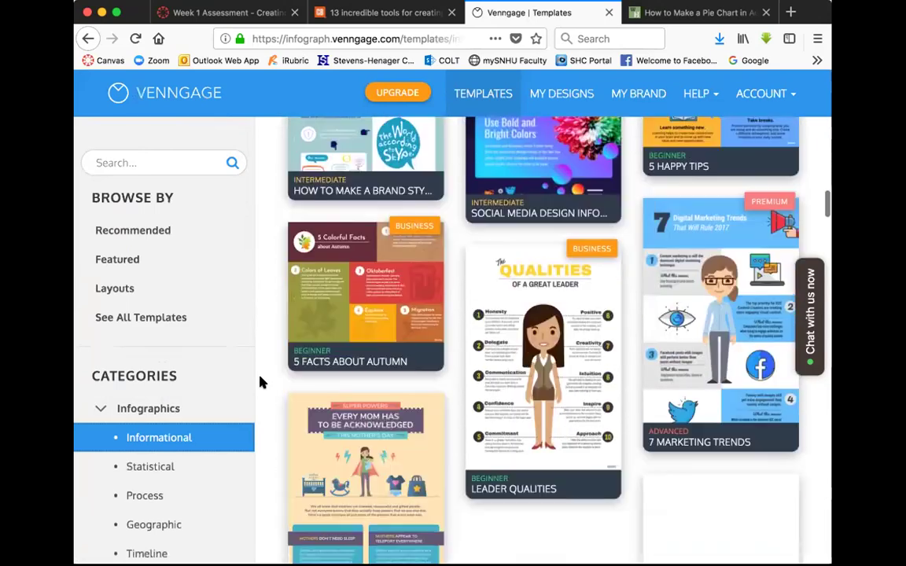
scroll(261, 383, "down", 5)
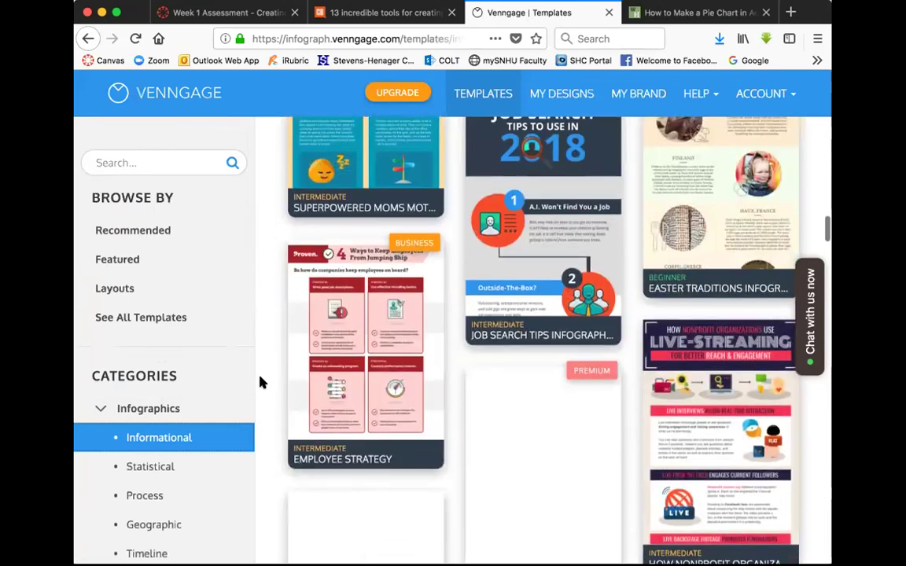
scroll(261, 383, "down", 4)
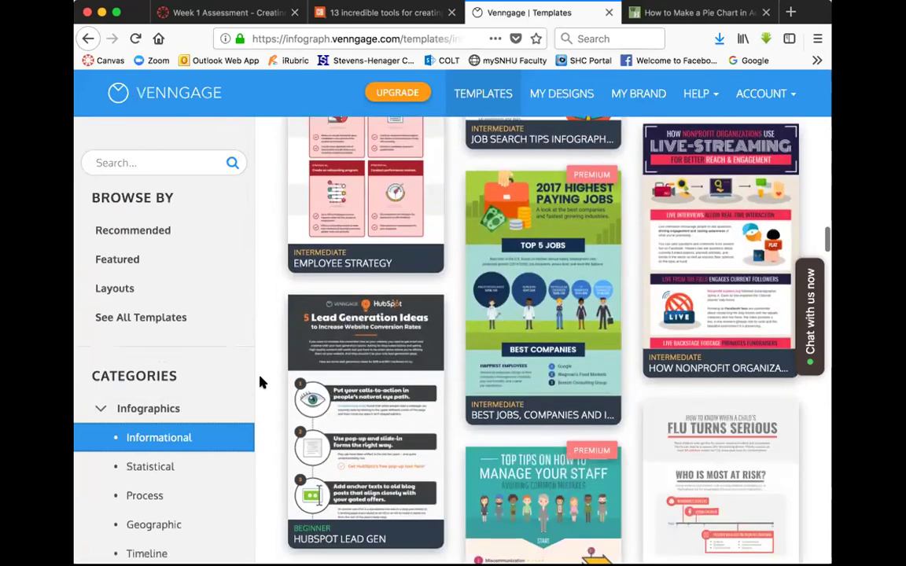
scroll(262, 382, "down", 4)
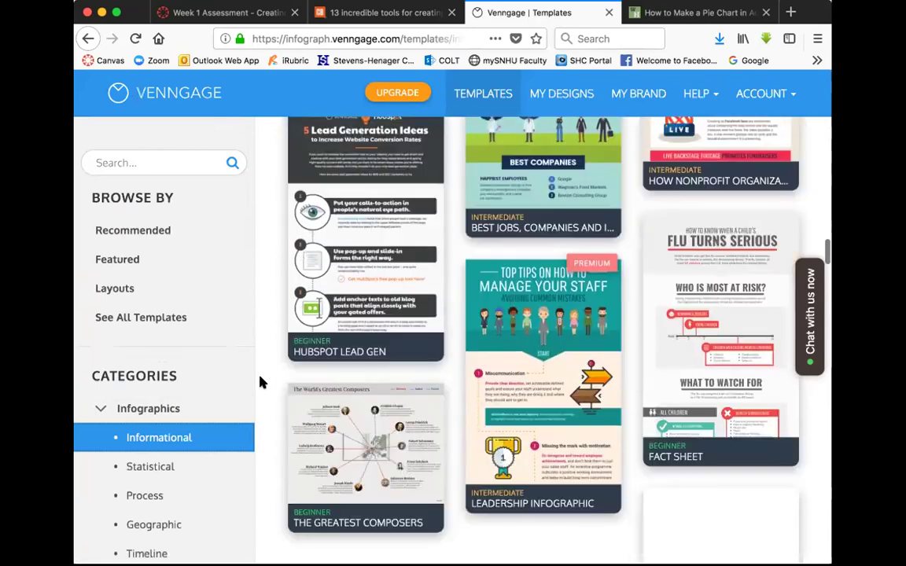
scroll(262, 382, "down", 3)
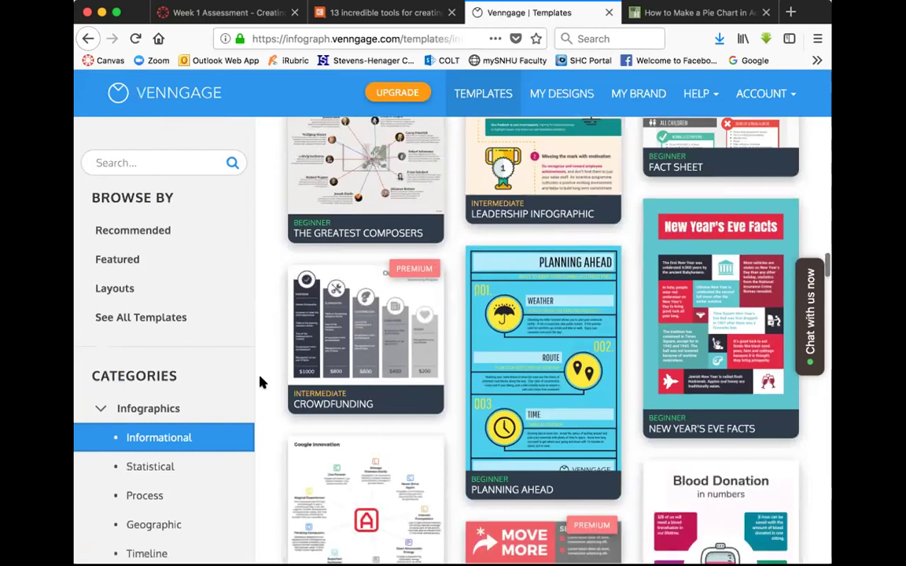
scroll(262, 382, "down", 4)
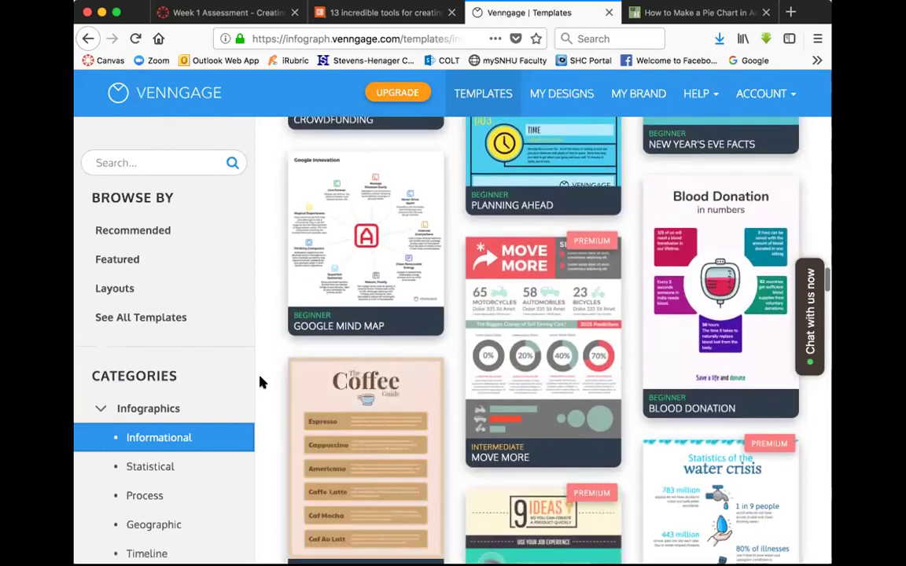
scroll(262, 382, "down", 2)
scroll(262, 382, "down", 5)
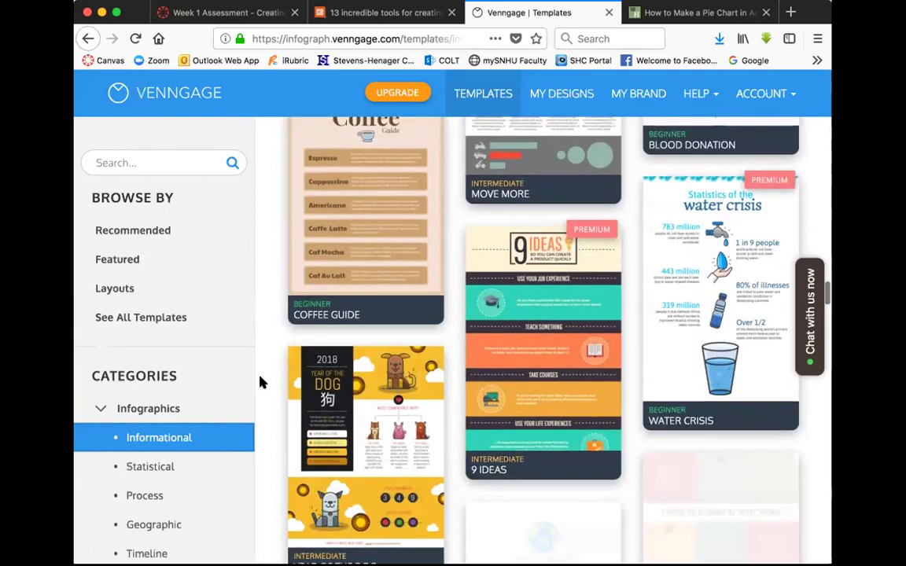
scroll(262, 382, "down", 3)
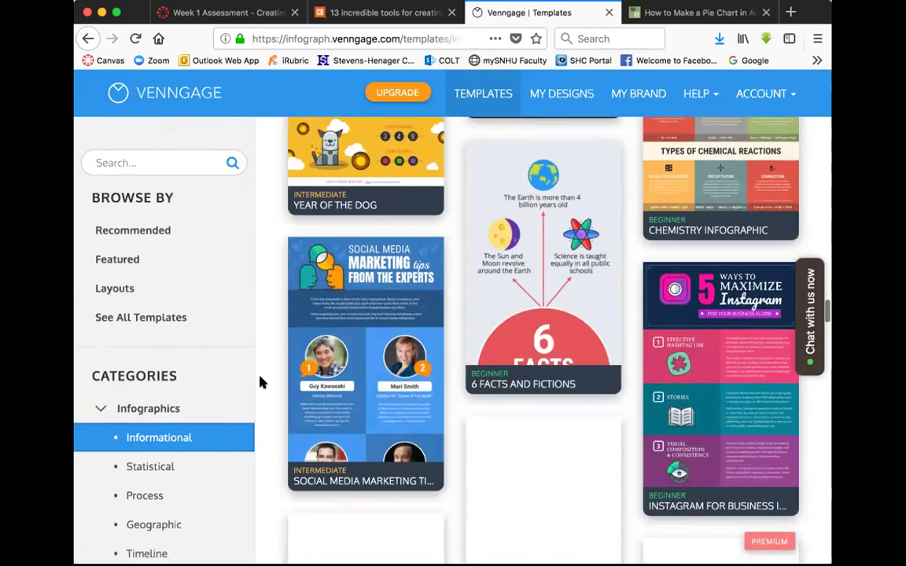
scroll(262, 382, "down", 1)
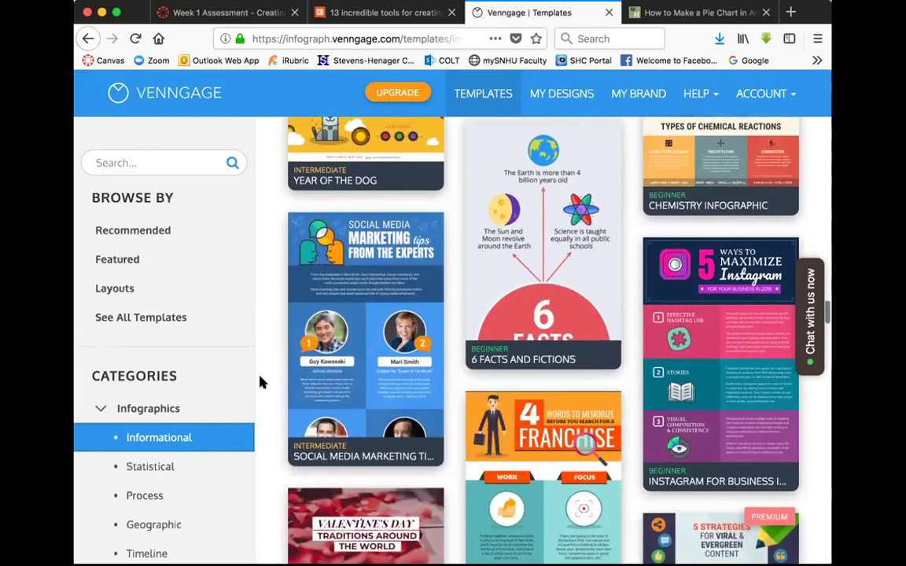
scroll(261, 382, "down", 4)
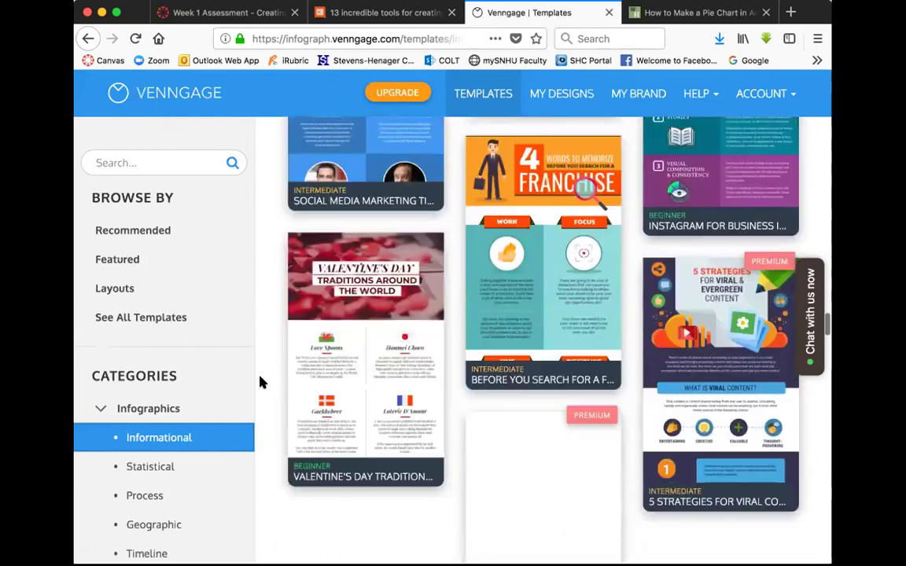
scroll(262, 382, "down", 6)
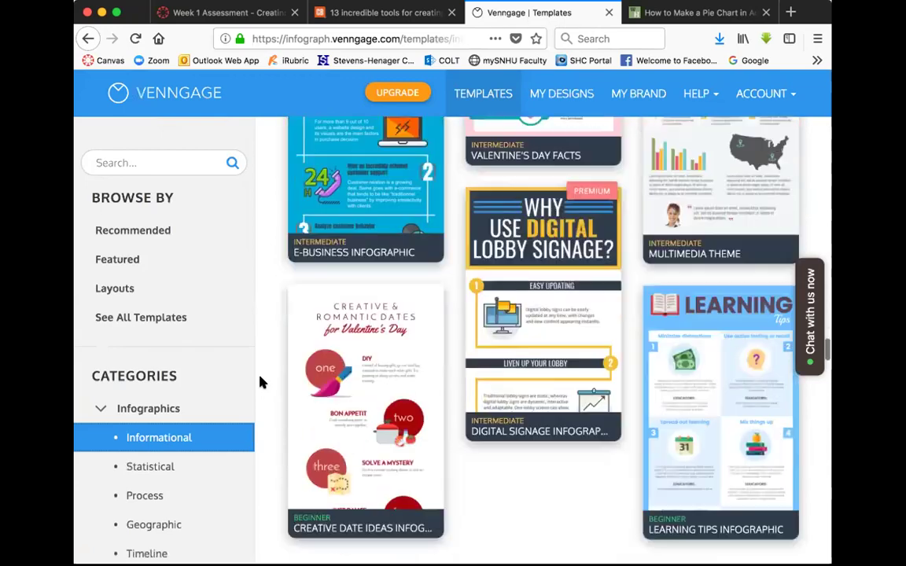
Step: Browse further down the Informational infographic gallery, comparing the designs' topics, layouts, difficulty levels and Premium labels
scroll(262, 382, "down", 2)
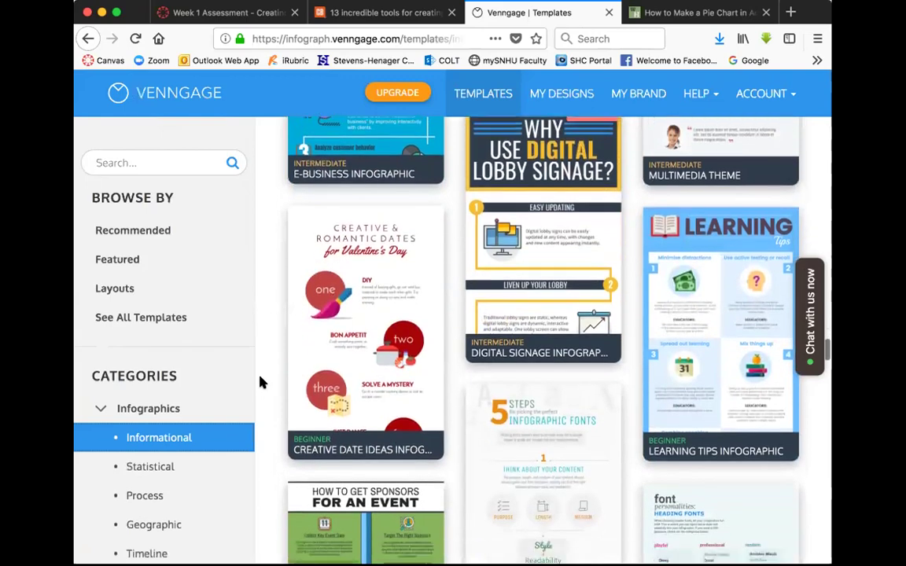
scroll(262, 382, "down", 4)
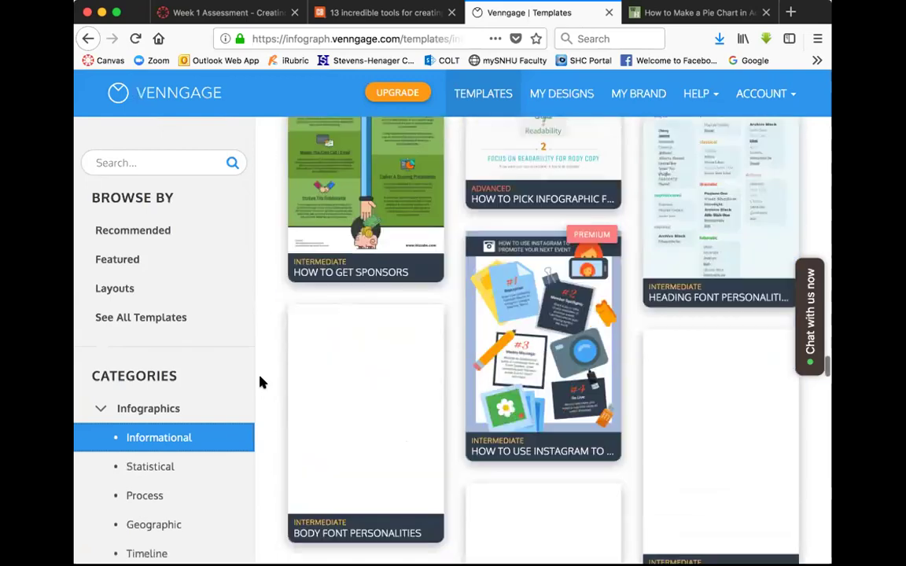
scroll(262, 382, "down", 3)
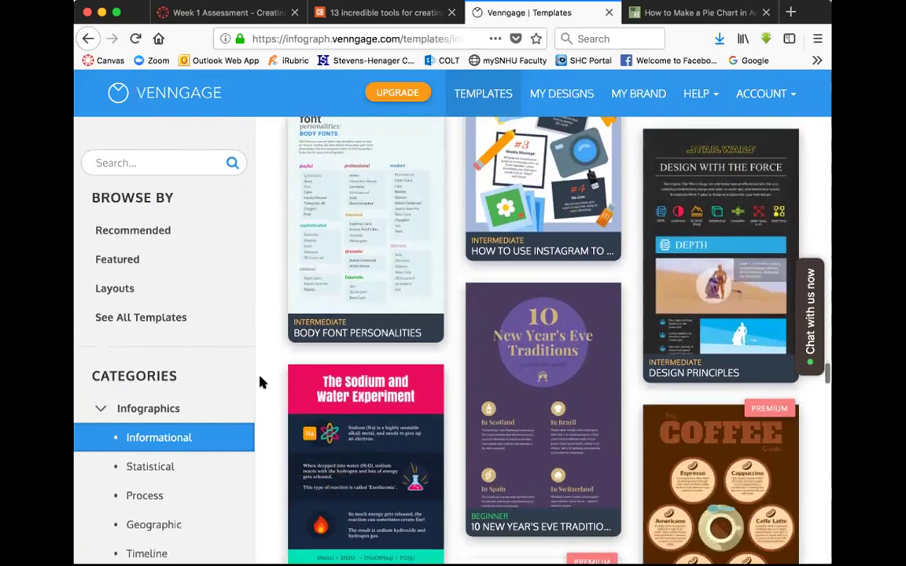
scroll(262, 382, "down", 2)
scroll(262, 383, "down", 3)
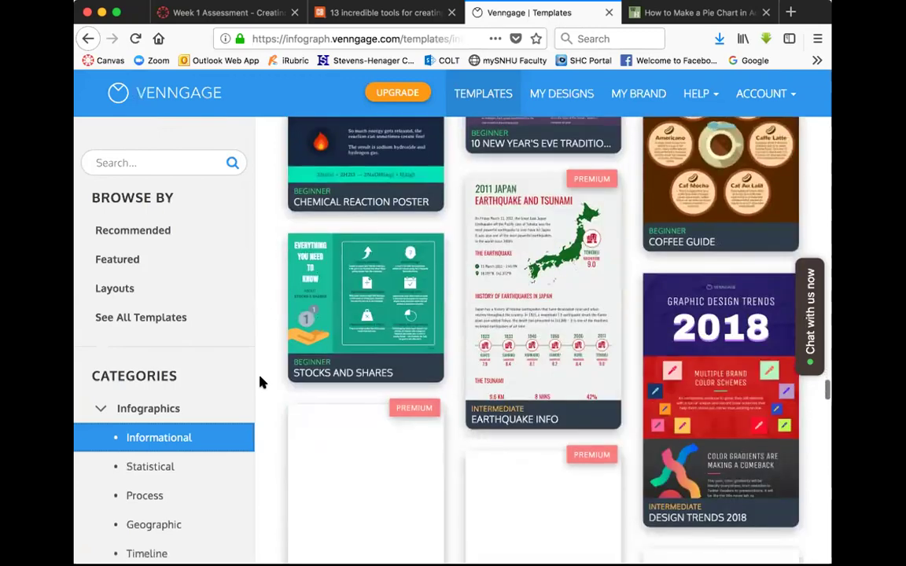
scroll(262, 382, "down", 5)
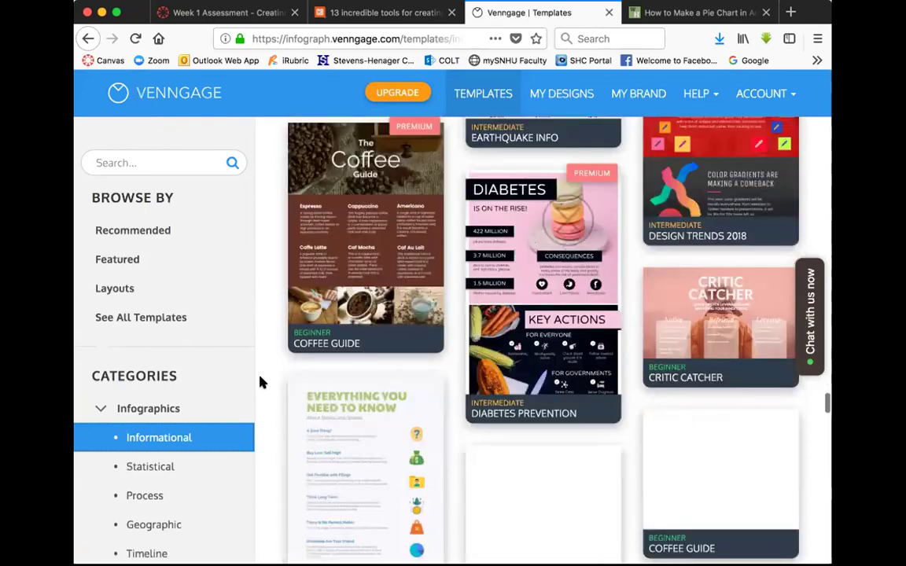
scroll(262, 382, "down", 4)
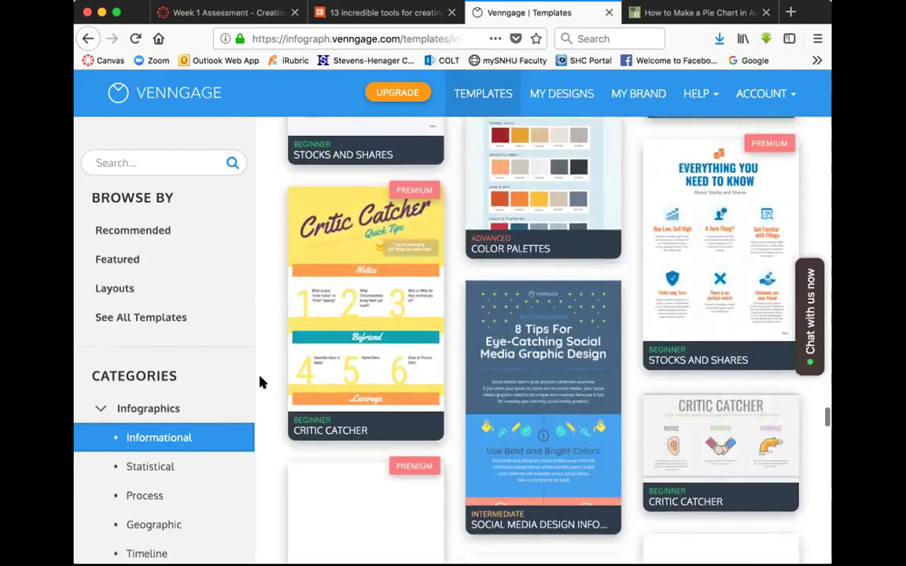
scroll(262, 382, "down", 3)
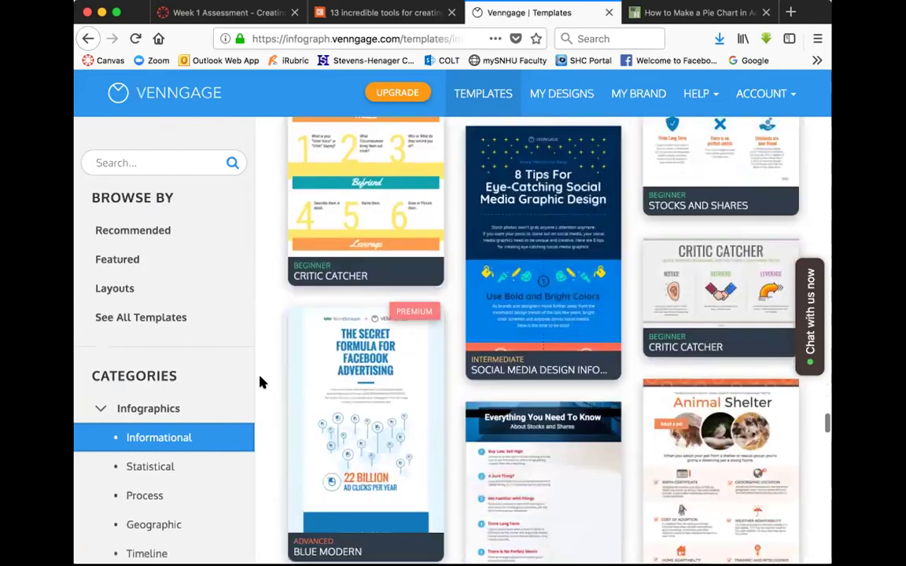
scroll(261, 382, "up", 2)
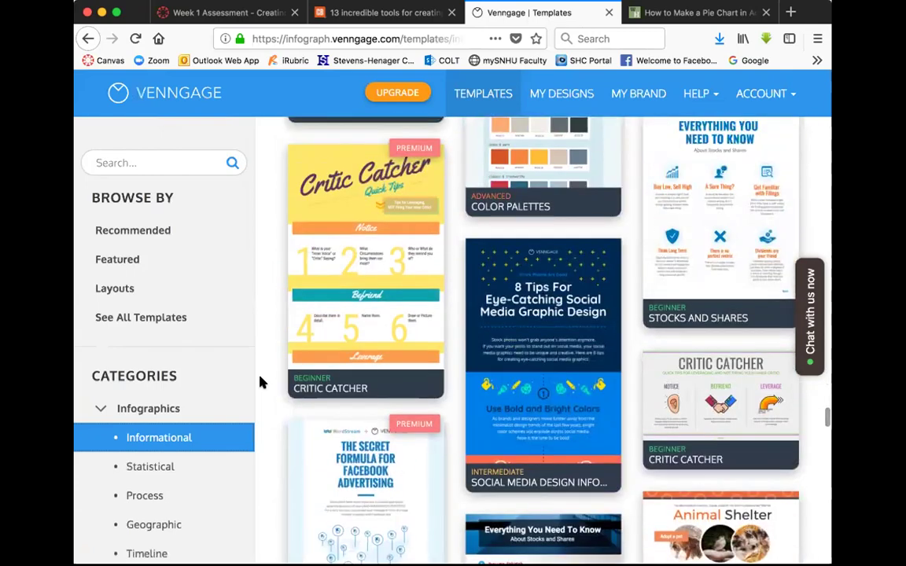
scroll(262, 382, "down", 3)
scroll(262, 382, "down", 1)
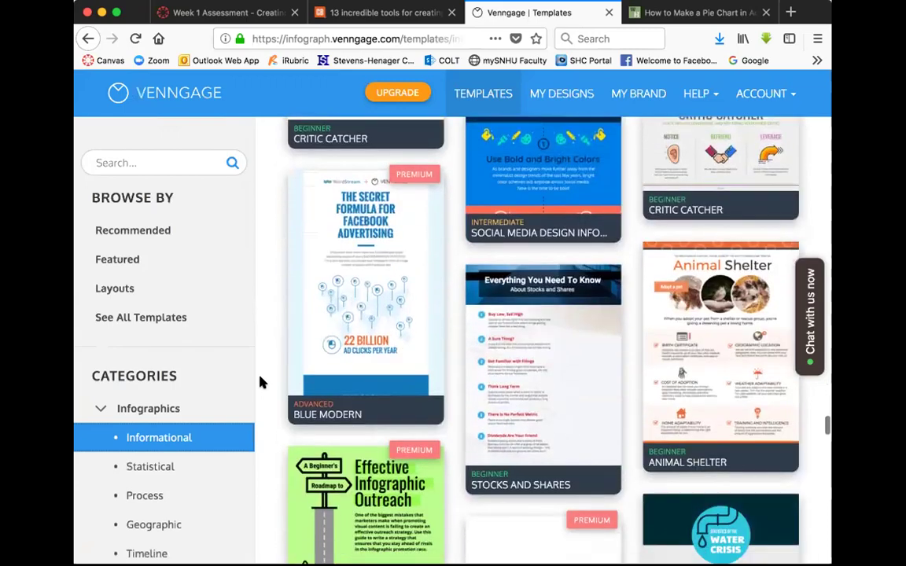
scroll(262, 382, "down", 3)
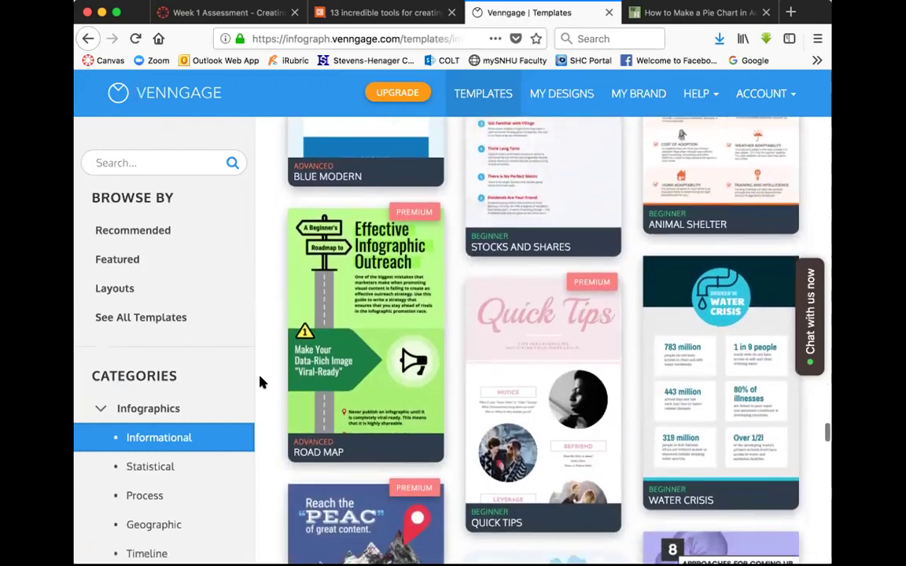
scroll(262, 382, "down", 2)
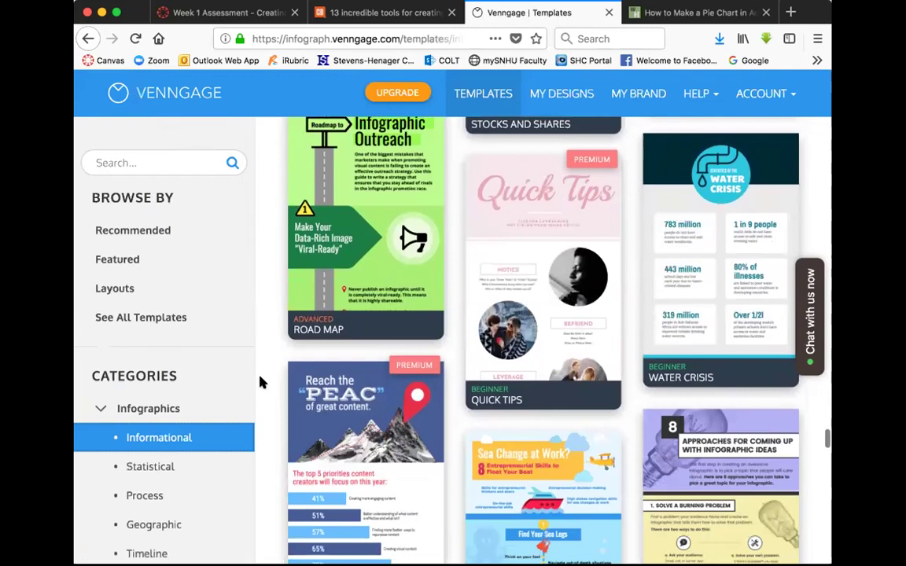
scroll(262, 382, "down", 1)
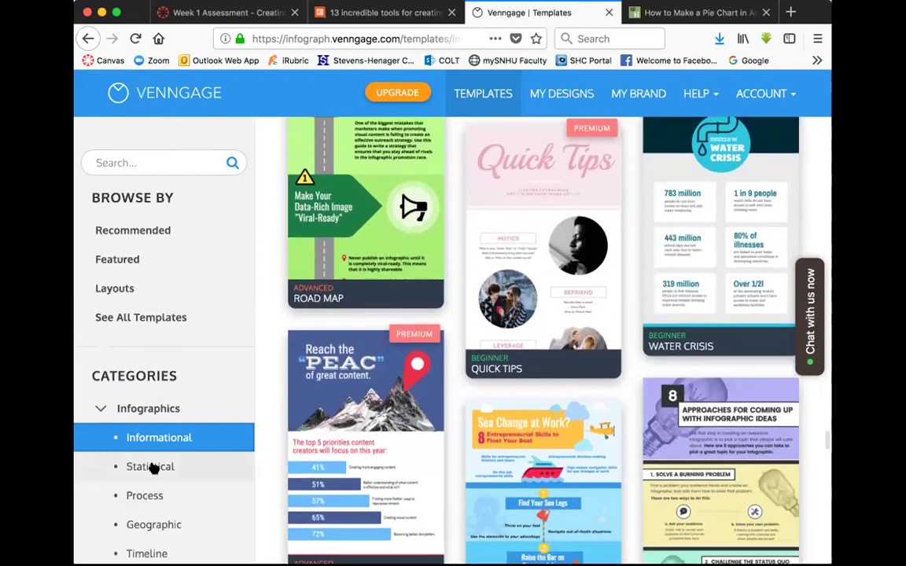
Step: Show the Statistical infographic templates and examine their charts, data layouts, difficulty levels and Premium or Business labels
left_click(151, 467)
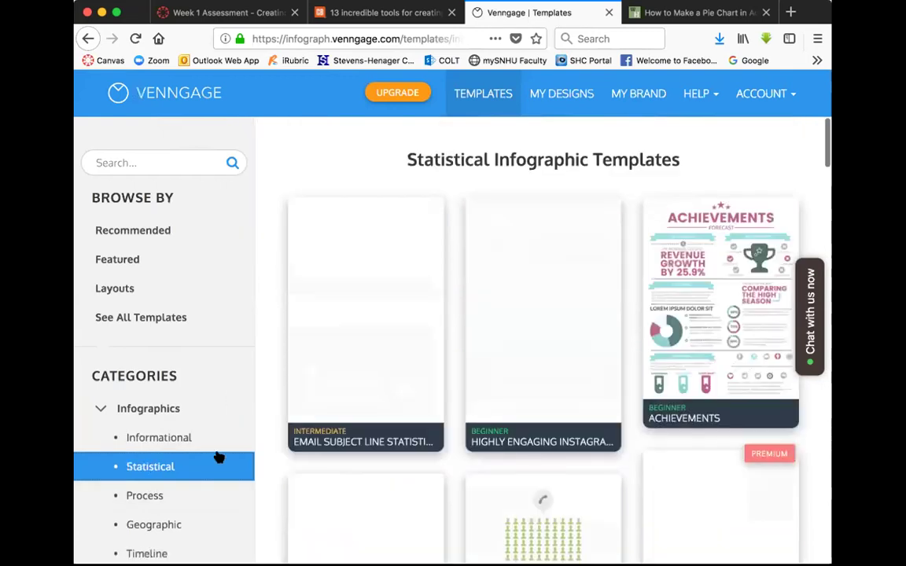
scroll(258, 455, "down", 3)
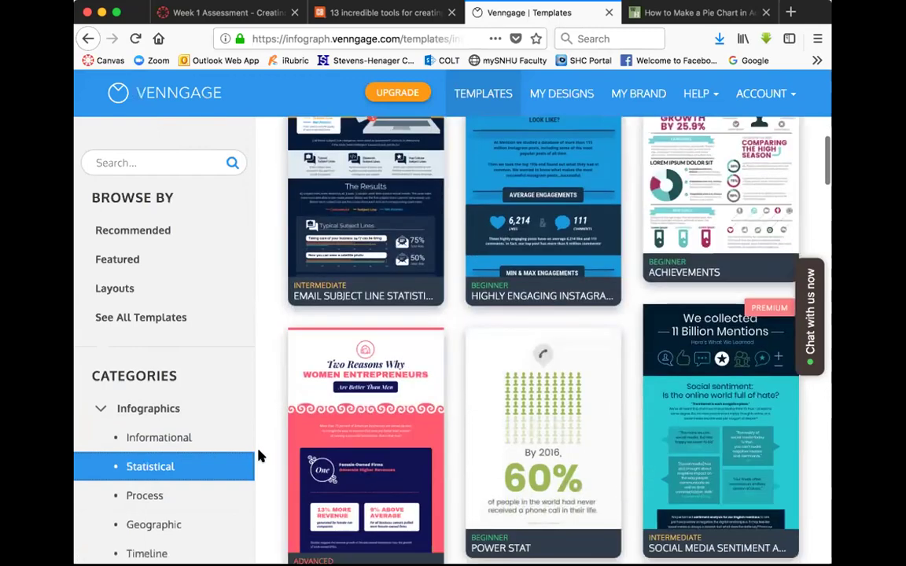
scroll(261, 457, "down", 7)
scroll(259, 456, "down", 1)
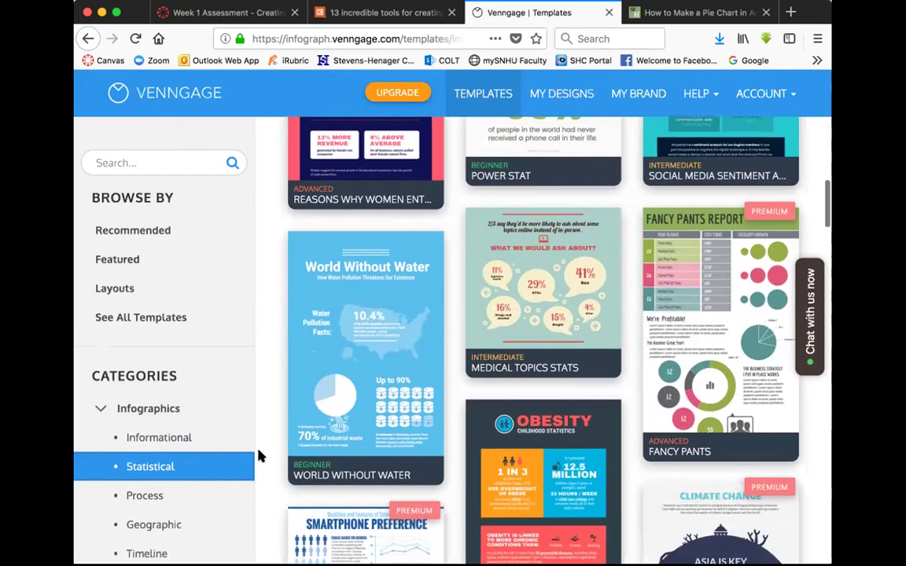
scroll(260, 456, "down", 1)
scroll(260, 456, "down", 1)
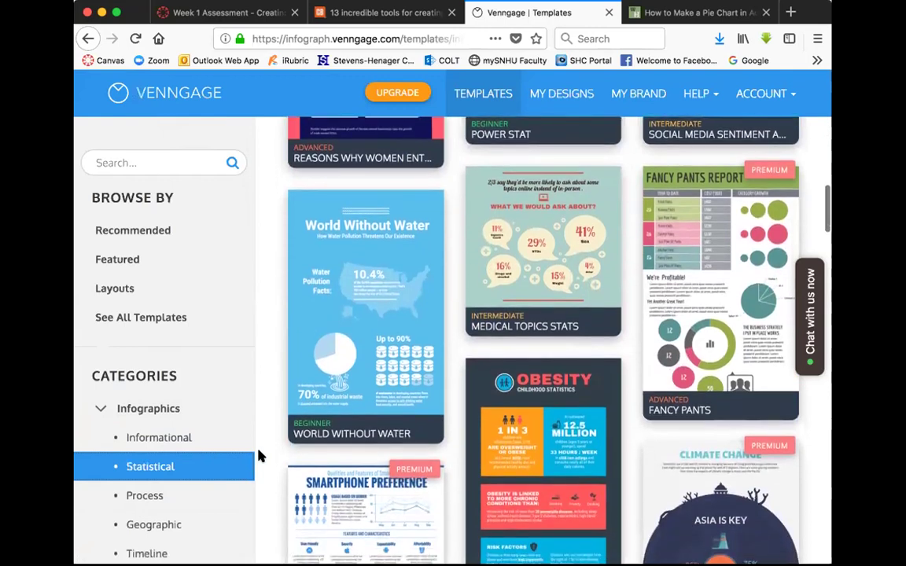
scroll(260, 456, "down", 1)
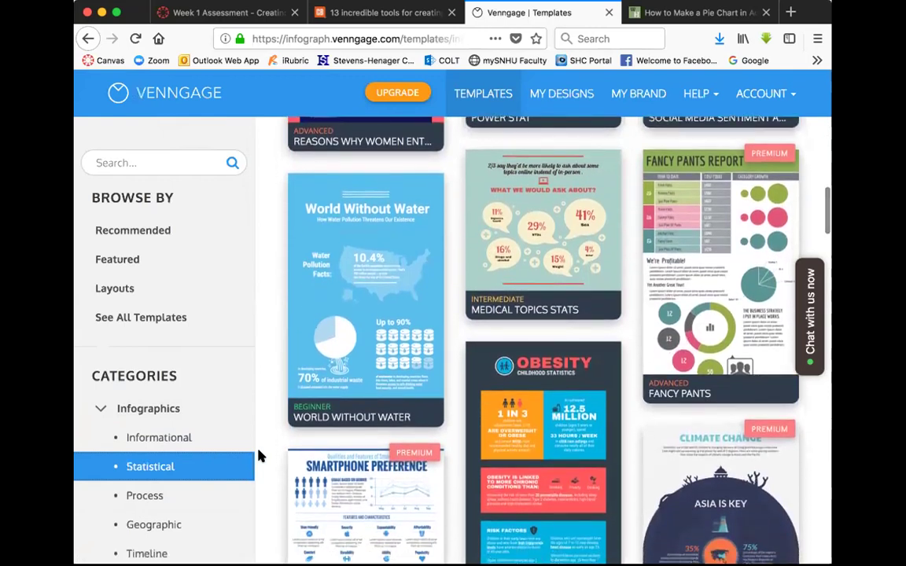
scroll(260, 457, "down", 2)
scroll(259, 456, "down", 5)
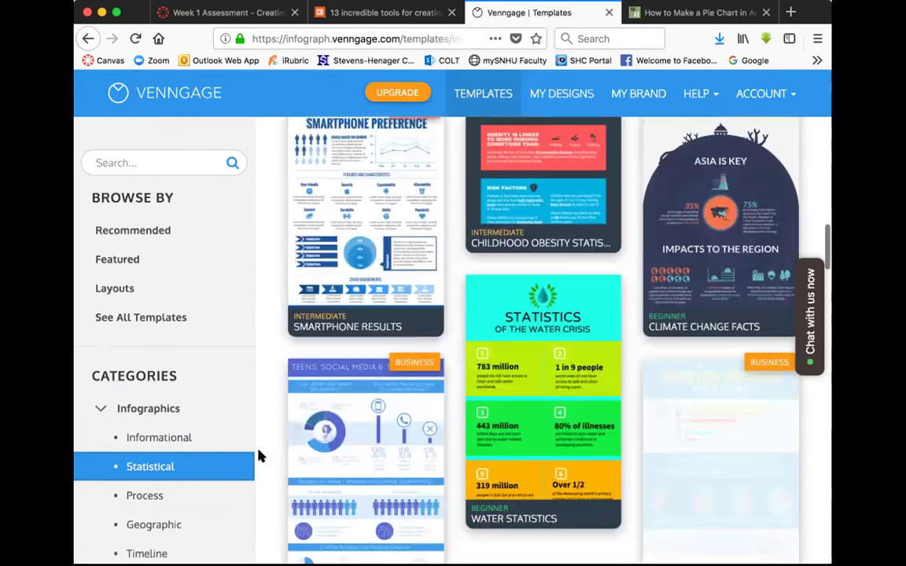
scroll(260, 456, "down", 5)
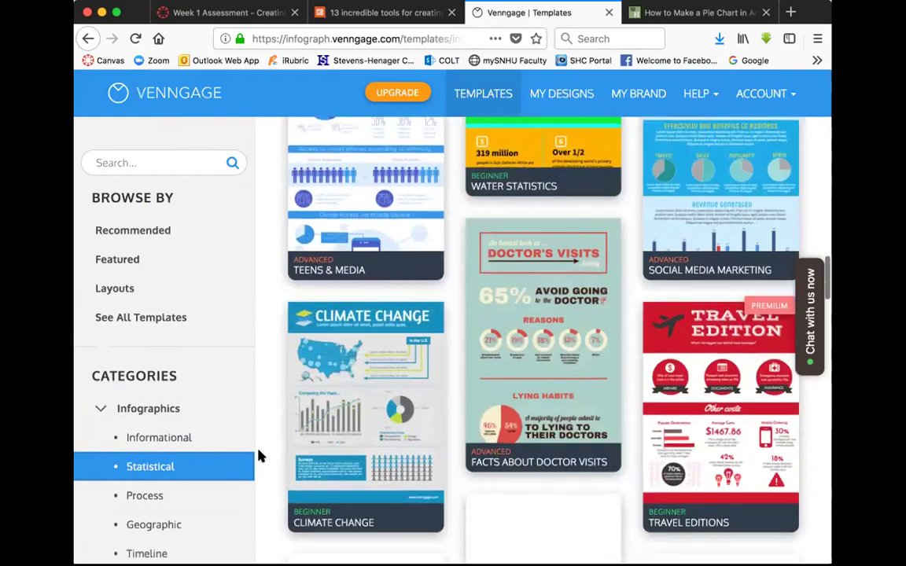
scroll(260, 456, "down", 6)
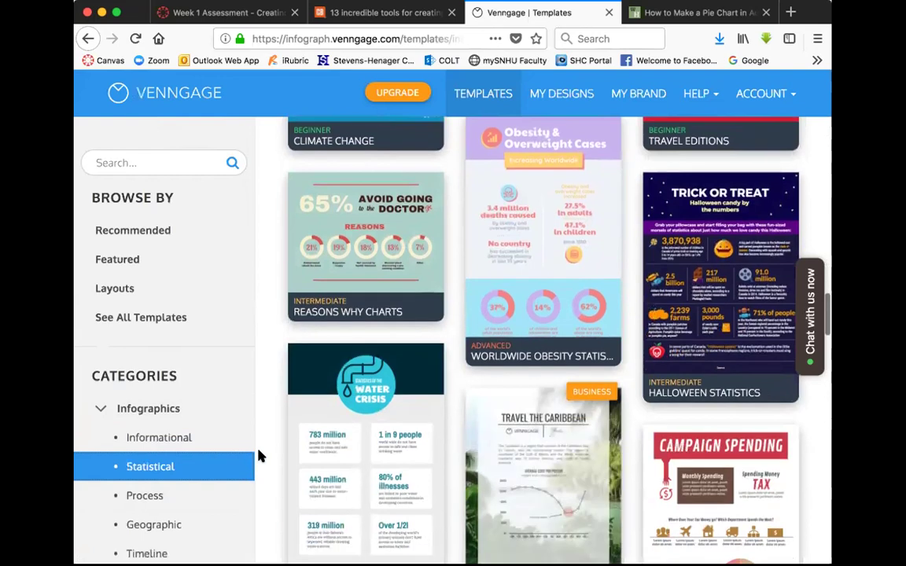
scroll(260, 456, "down", 1)
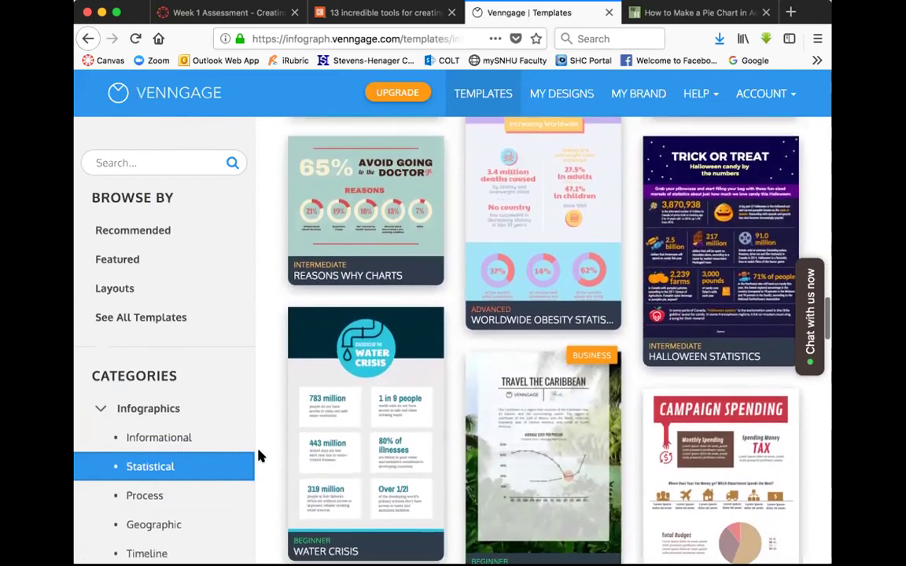
scroll(260, 457, "down", 1)
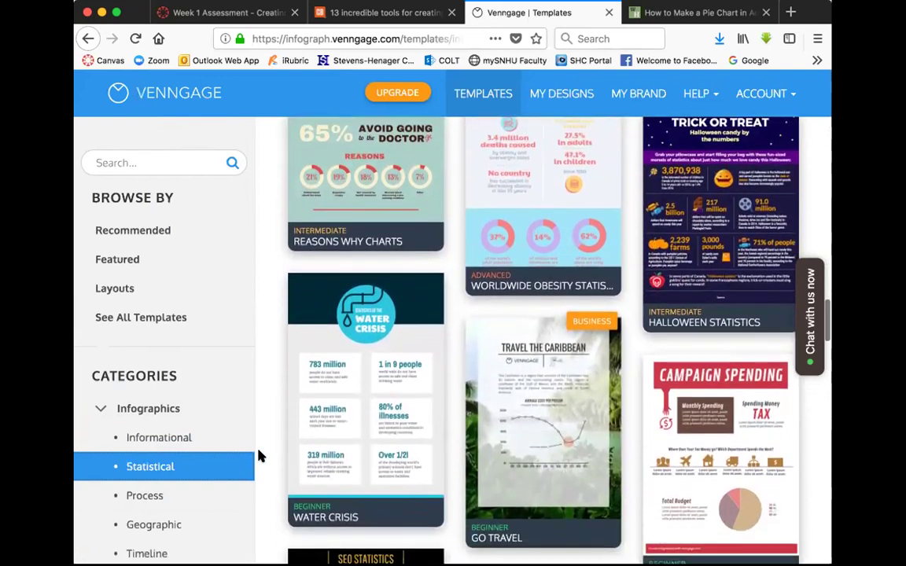
scroll(260, 456, "down", 5)
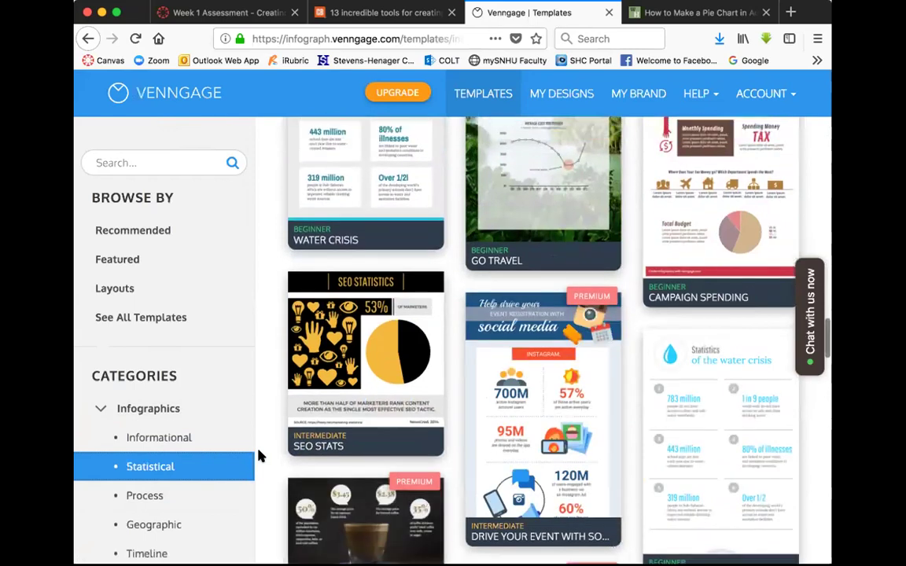
Step: Create a design from the Reasons Why Charts template and follow the editor walkthrough to the toolbar customization tip
scroll(264, 448, "up", 6)
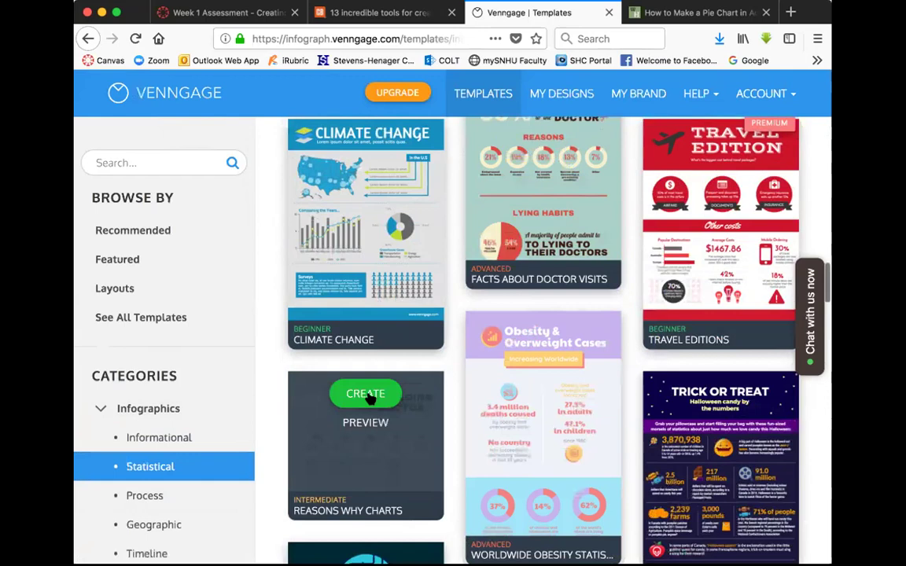
left_click(369, 398)
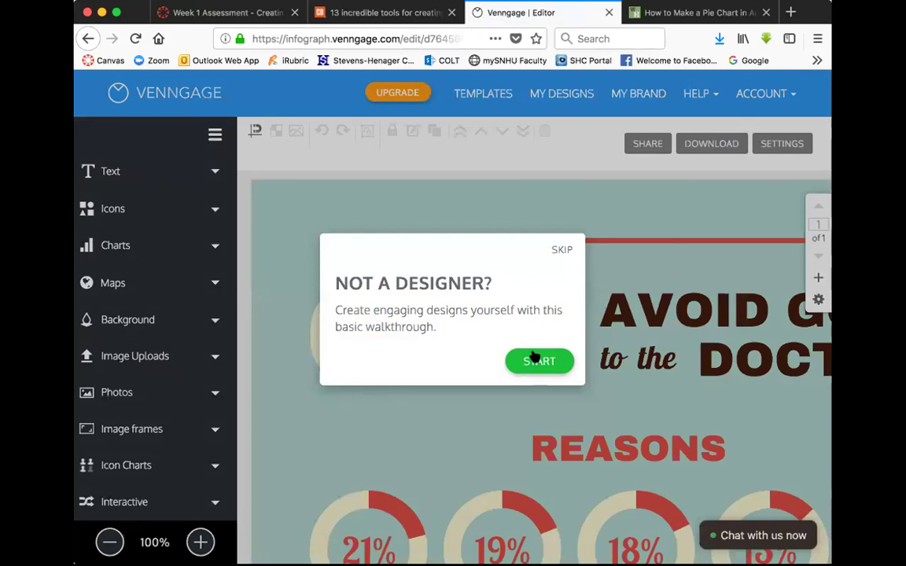
left_click(538, 362)
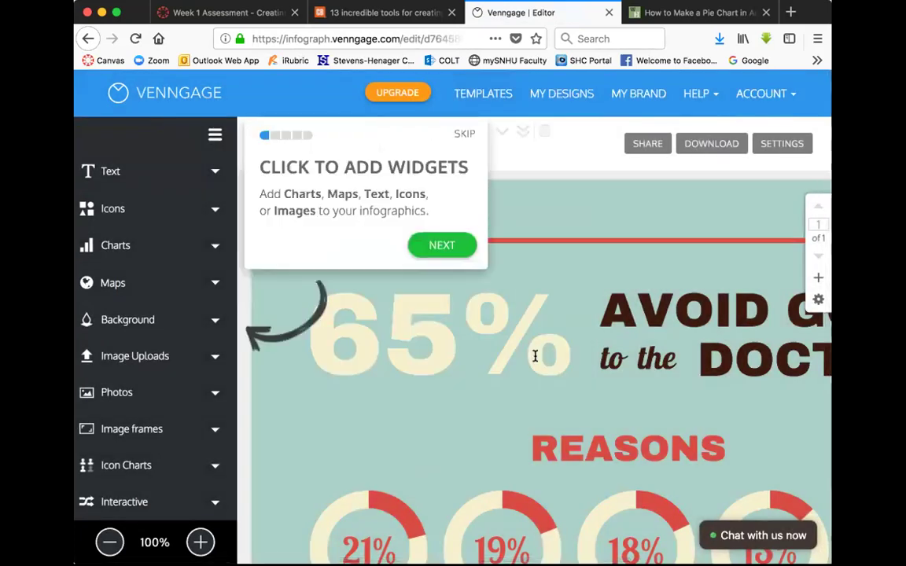
left_click(445, 246)
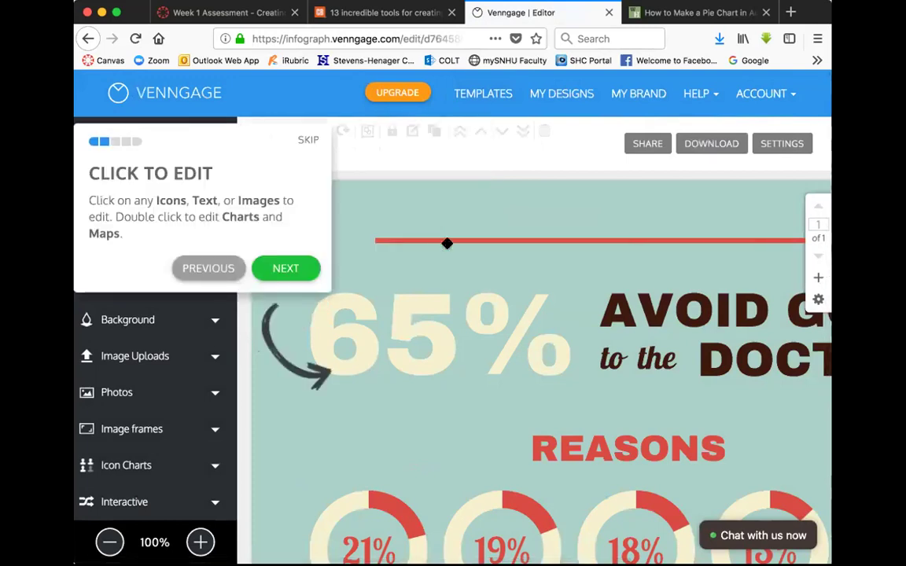
left_click(290, 269)
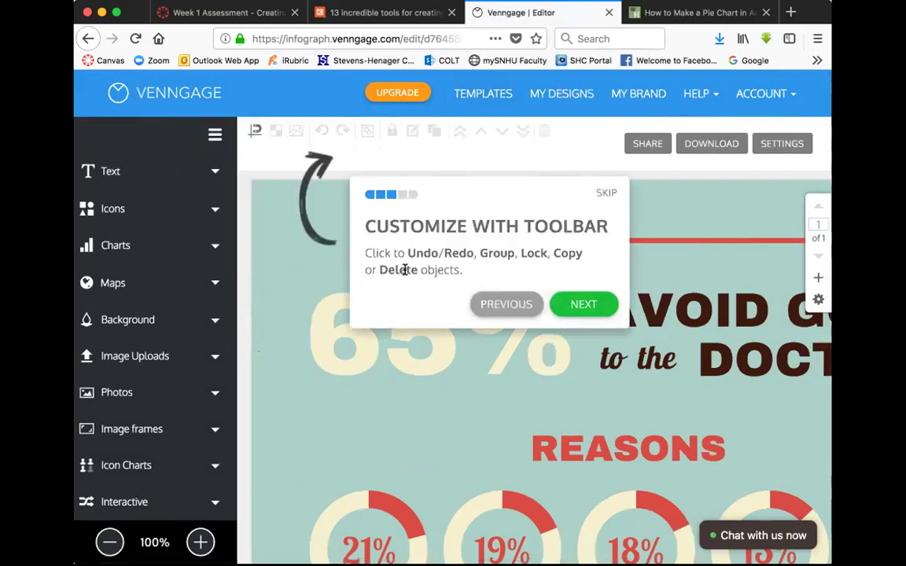
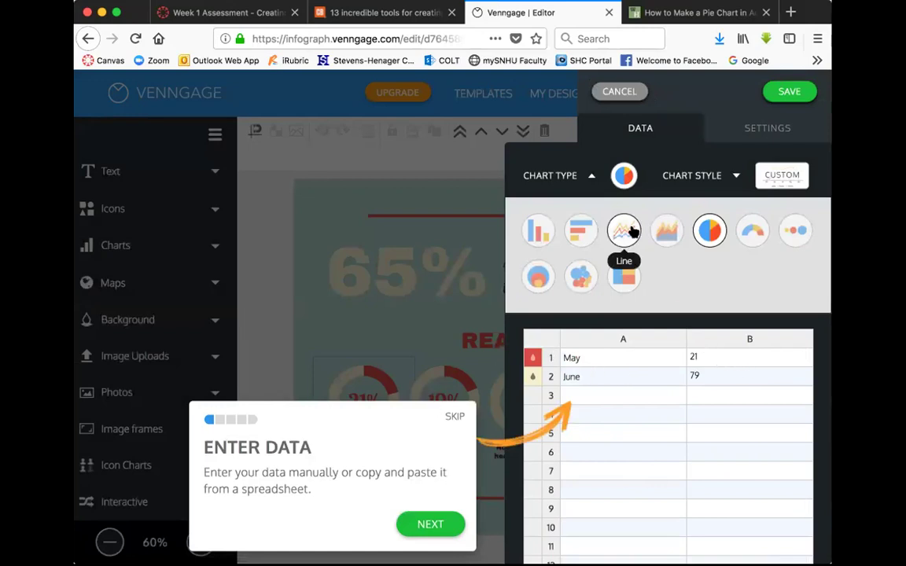
Step: In the data of the first pie chart under Reasons, set the May value to 90 and the June value to 40
scroll(619, 268, "down", 1)
scroll(619, 268, "up", 1)
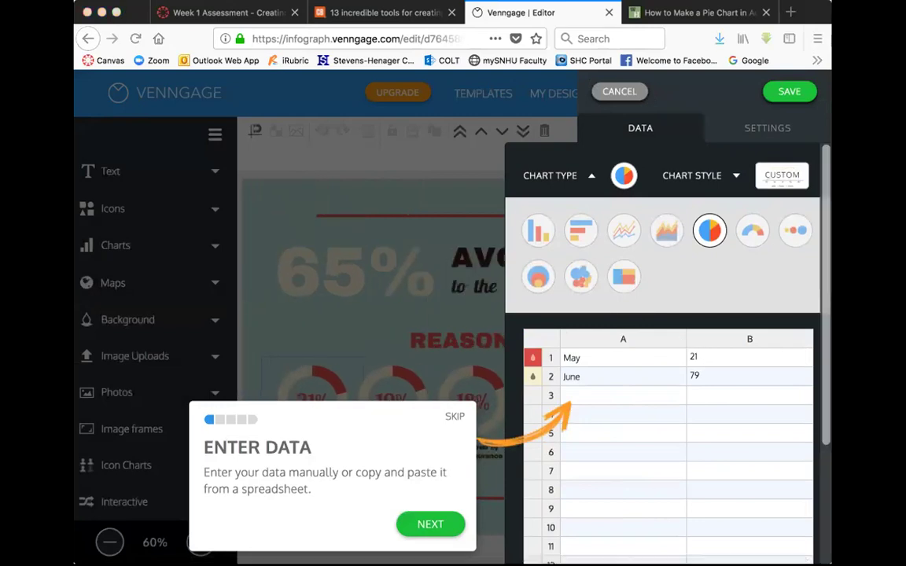
left_click(688, 360)
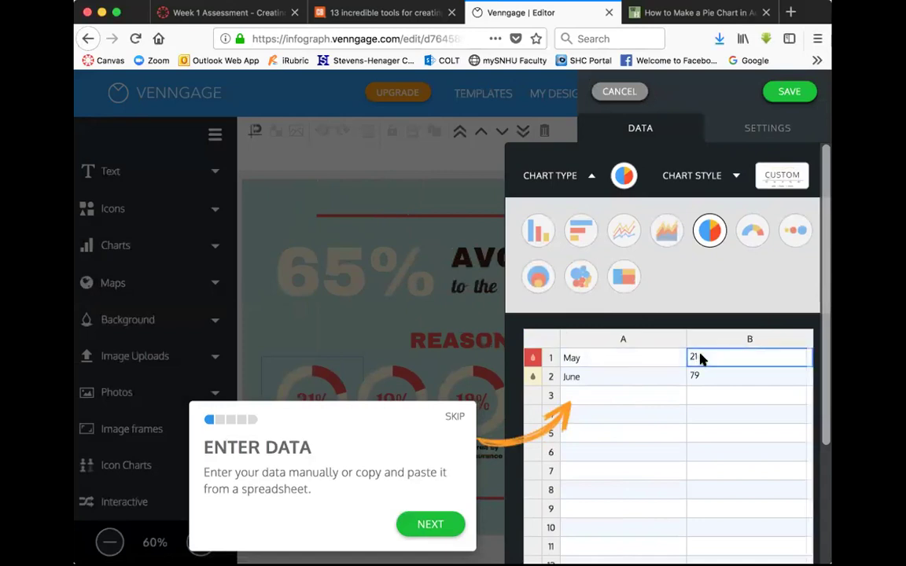
key("BackSpace")
type("90")
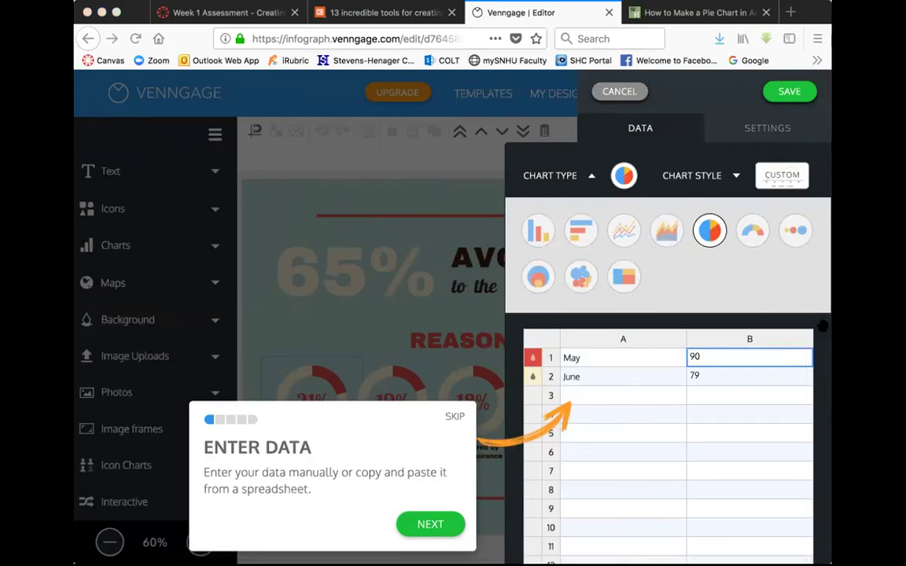
left_click(700, 376)
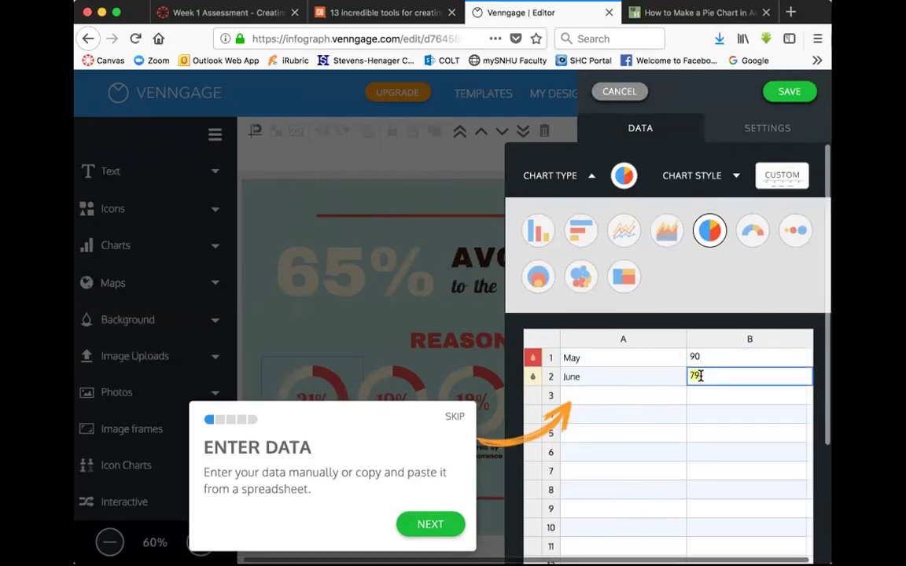
key("BackSpace")
type("40")
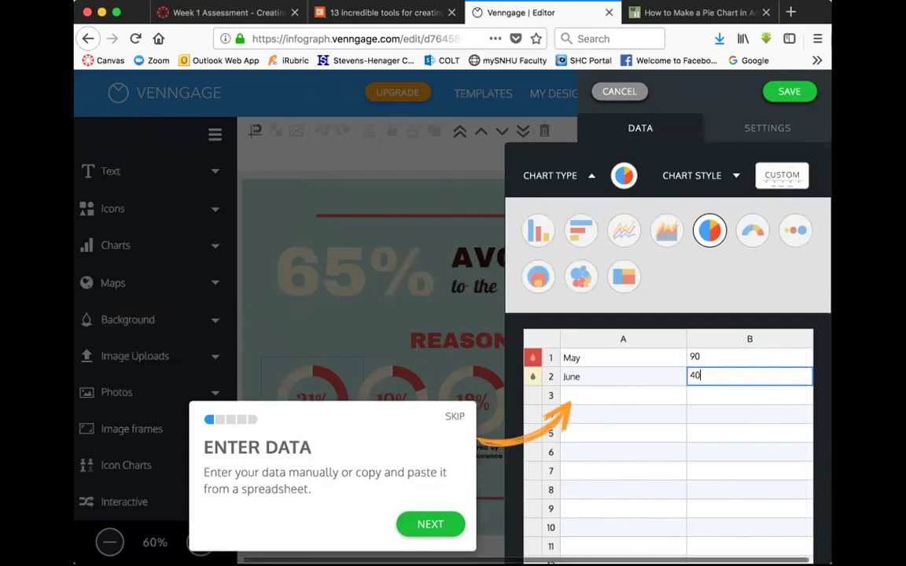
left_click(724, 397)
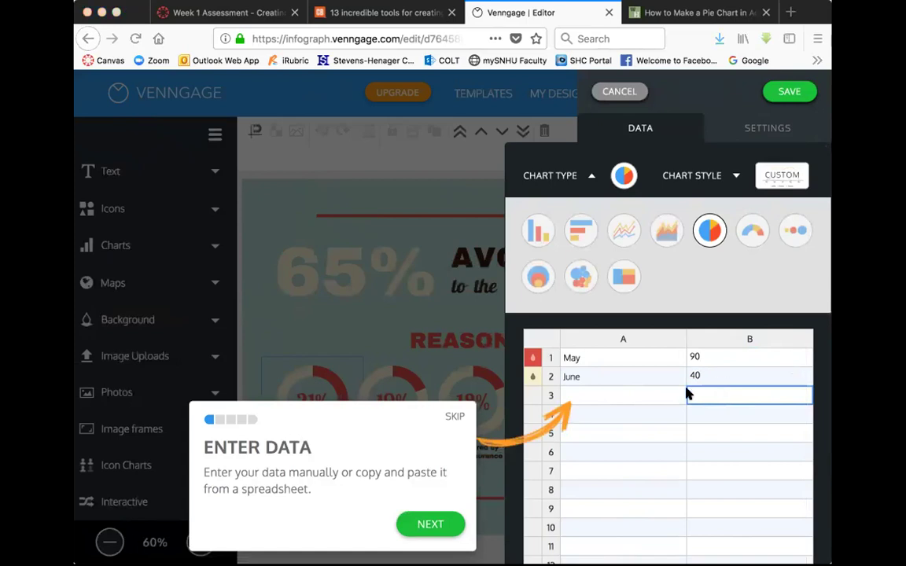
Step: Try 84 as a third value in the first pie chart's data, and clear both that value and June's
type("84")
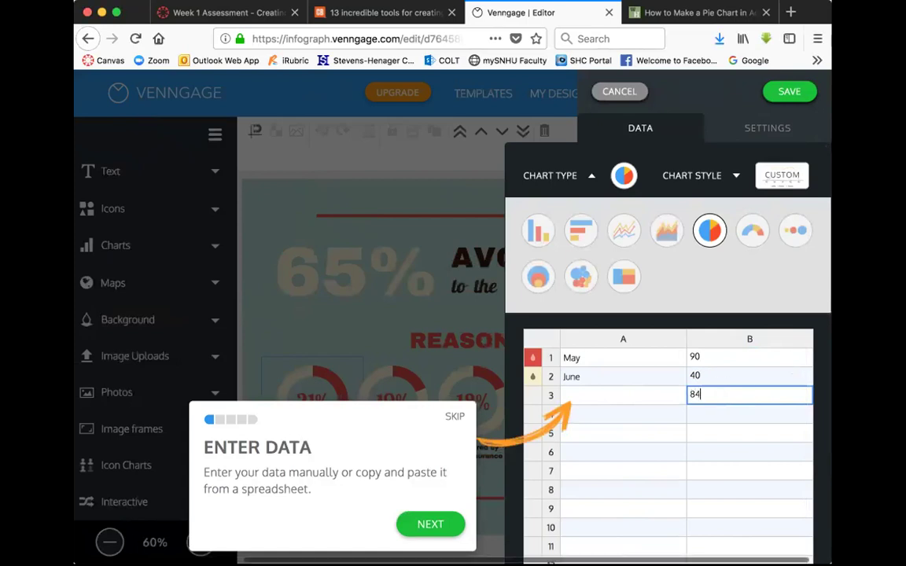
key("Return")
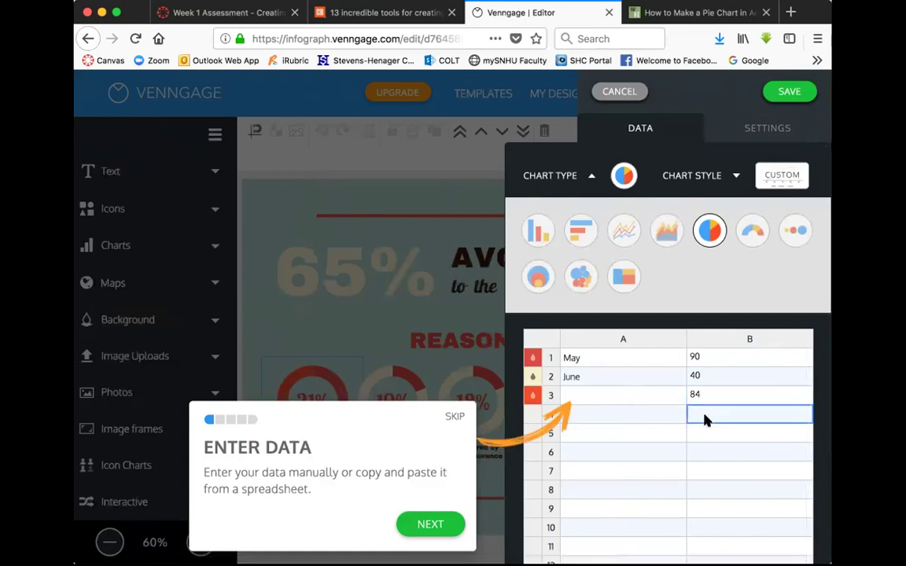
left_click(704, 397)
key("BackSpace")
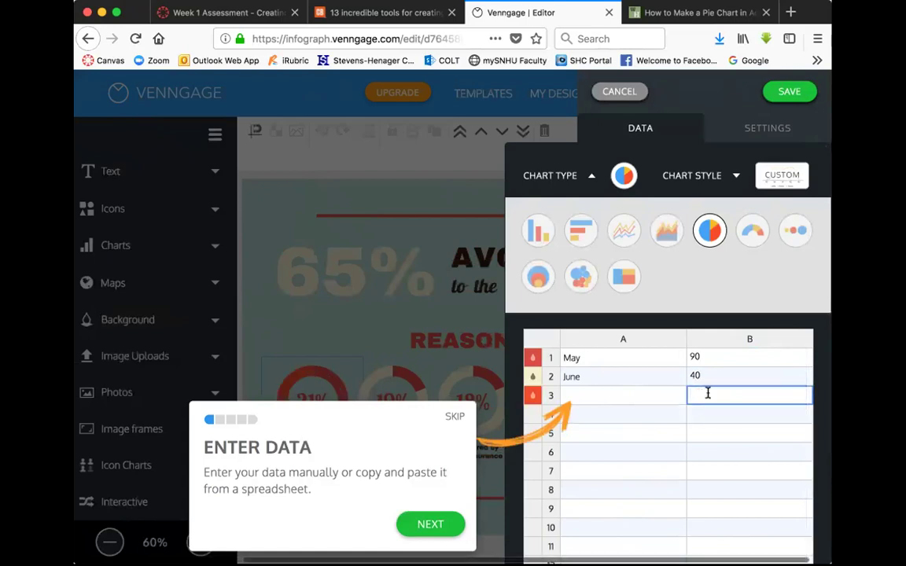
left_click(714, 381)
key("BackSpace")
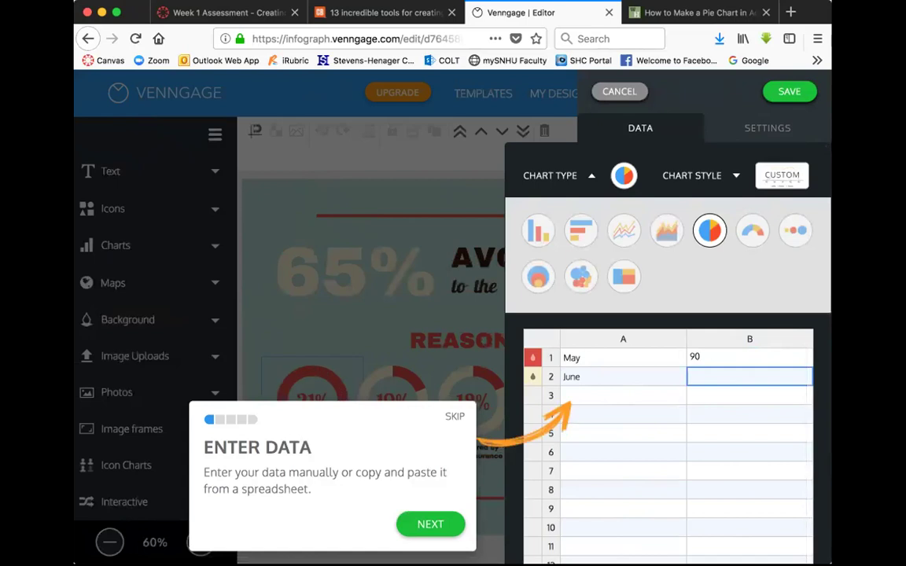
left_click(727, 360)
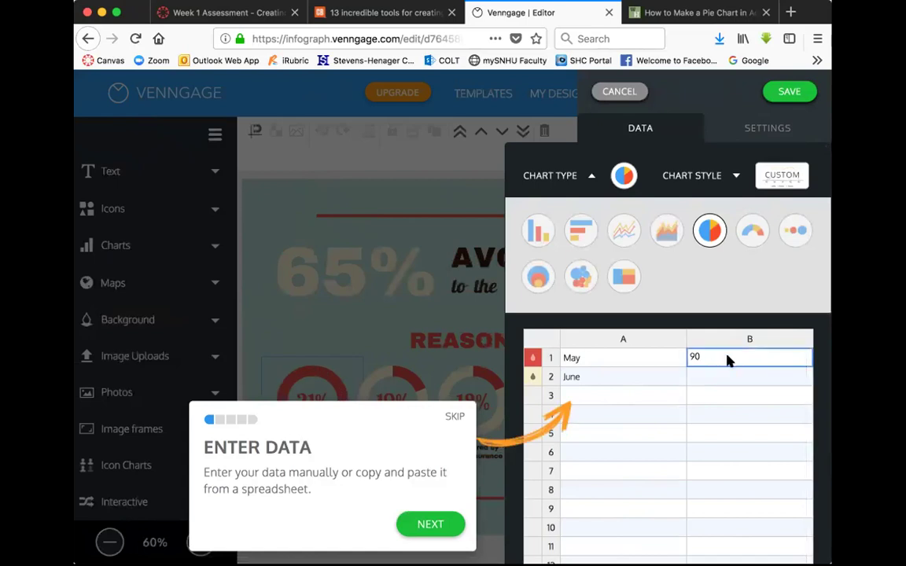
Step: Follow the chart editing walkthrough from the chart type tip through style, settings and the save reminder, and finish it
left_click(451, 524)
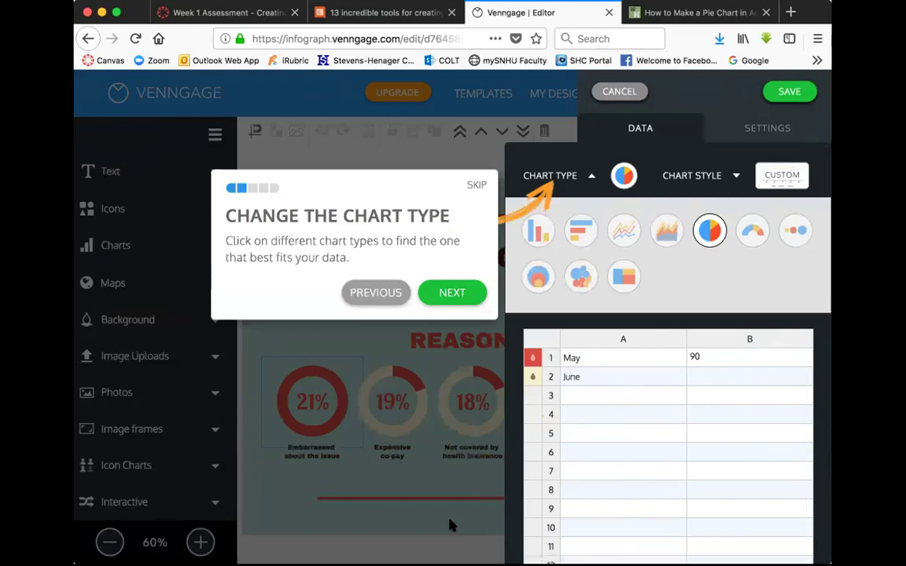
left_click(442, 295)
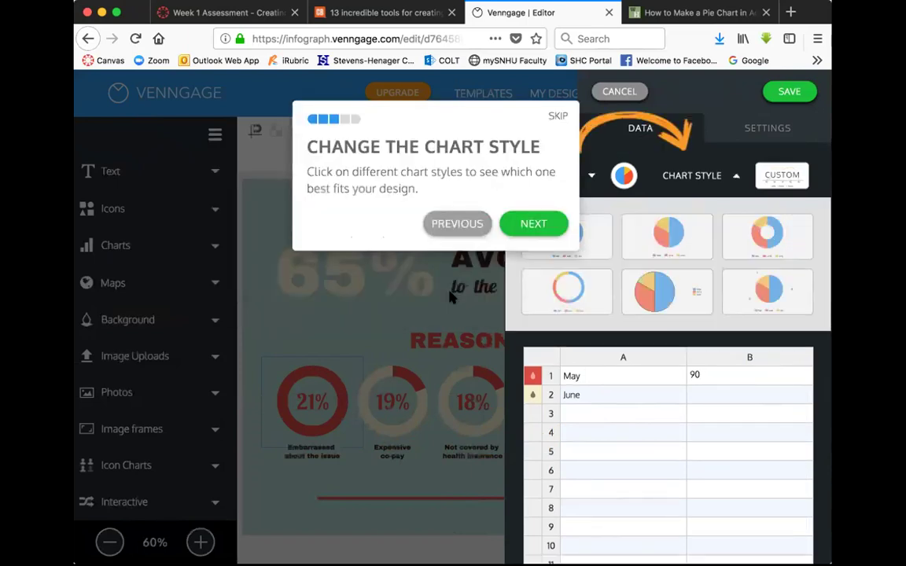
left_click(533, 223)
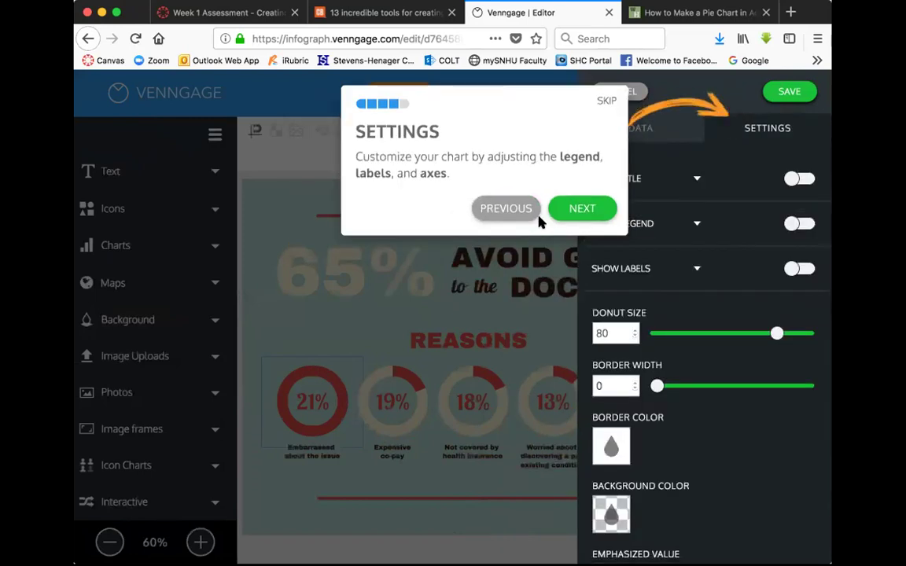
left_click(588, 211)
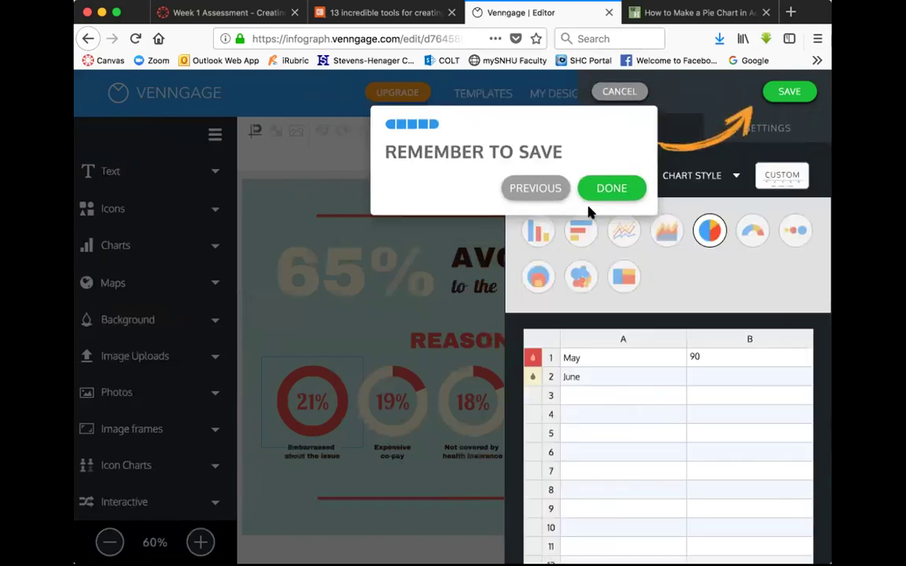
left_click(607, 189)
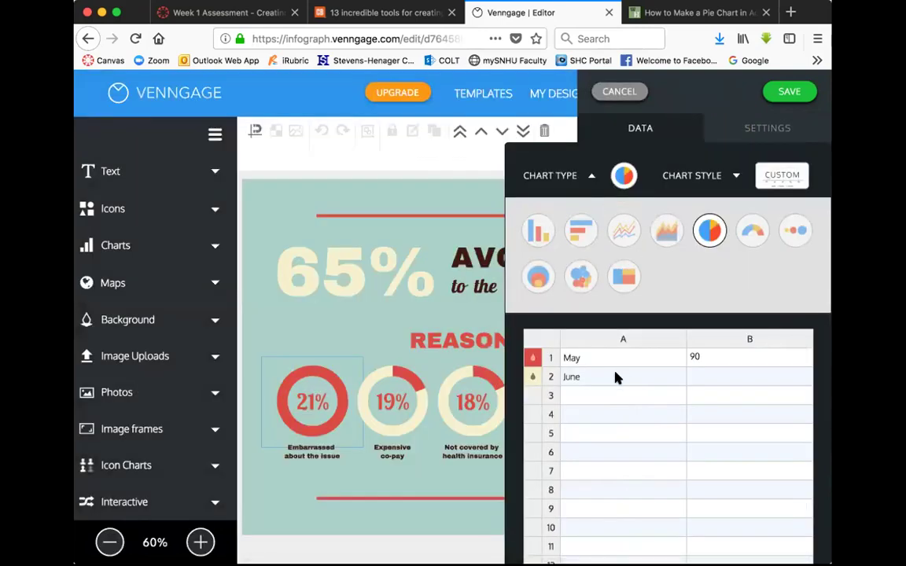
Step: Try 90 as the June value in the first pie chart's data, and clear it again
left_click(719, 376)
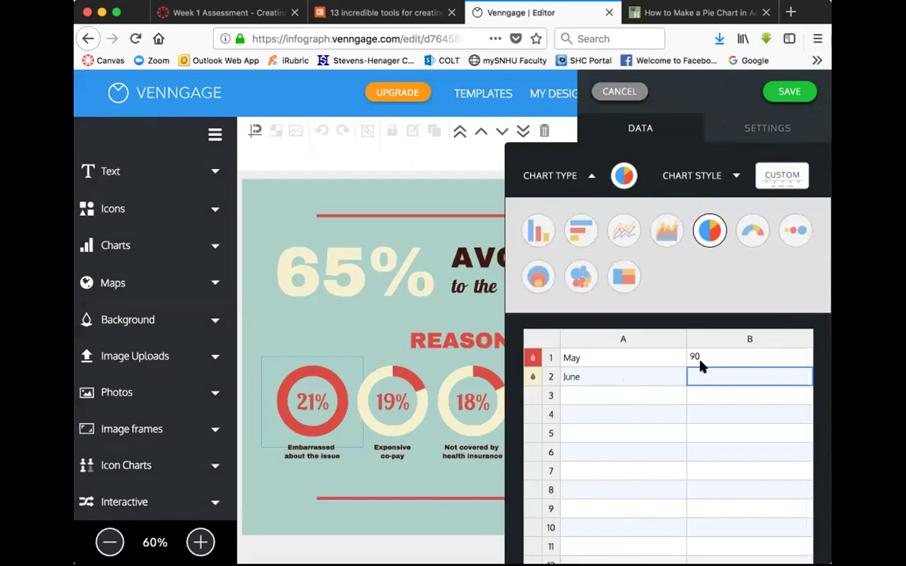
left_click(705, 357)
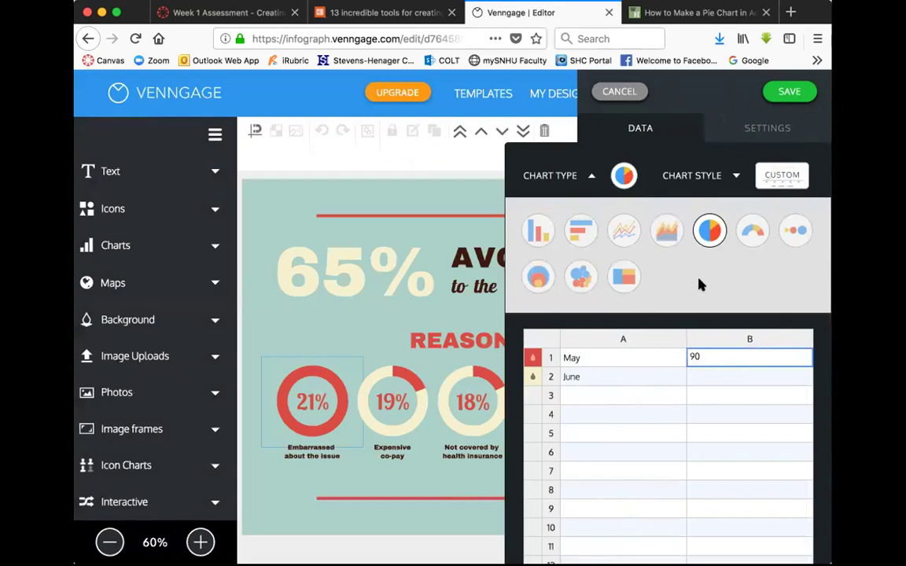
left_click(693, 379)
type("90")
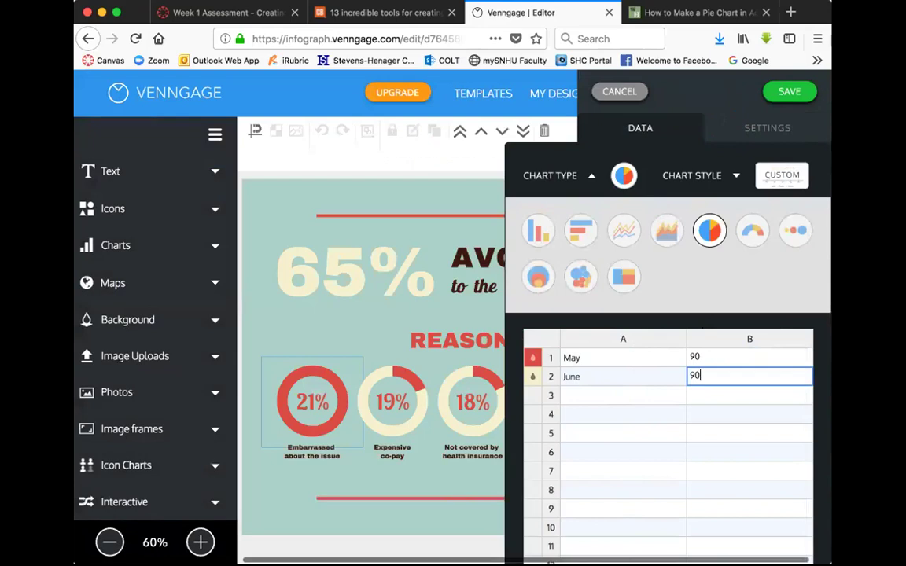
key("Return")
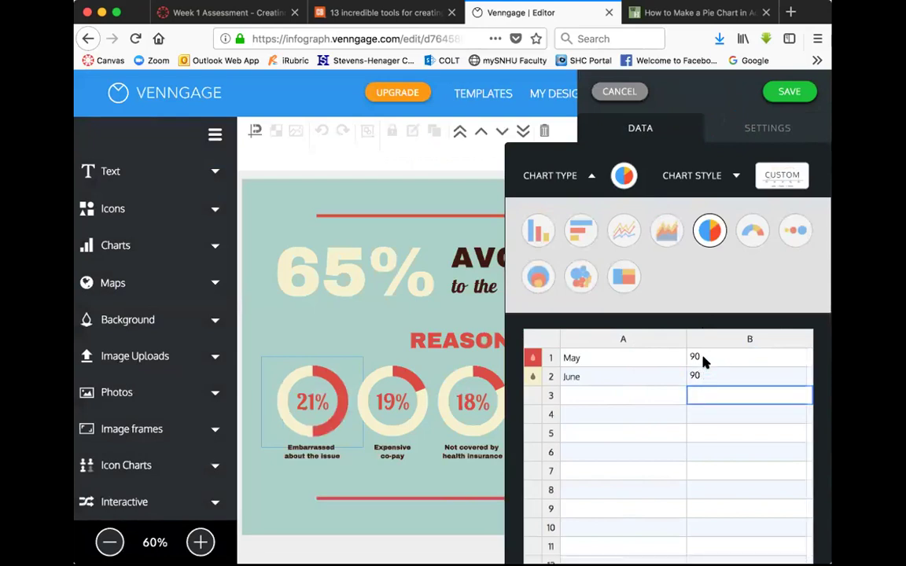
left_click(704, 377)
key("BackSpace")
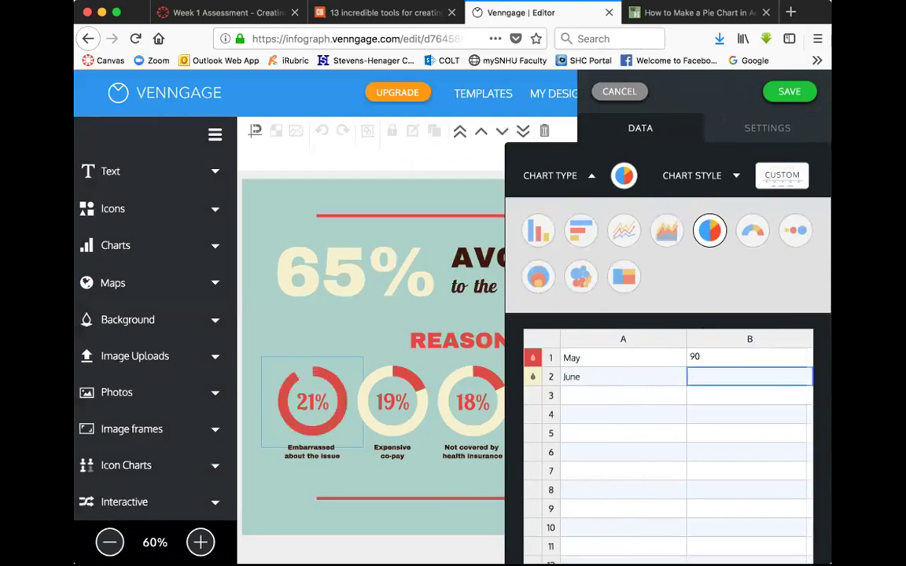
left_click(713, 360)
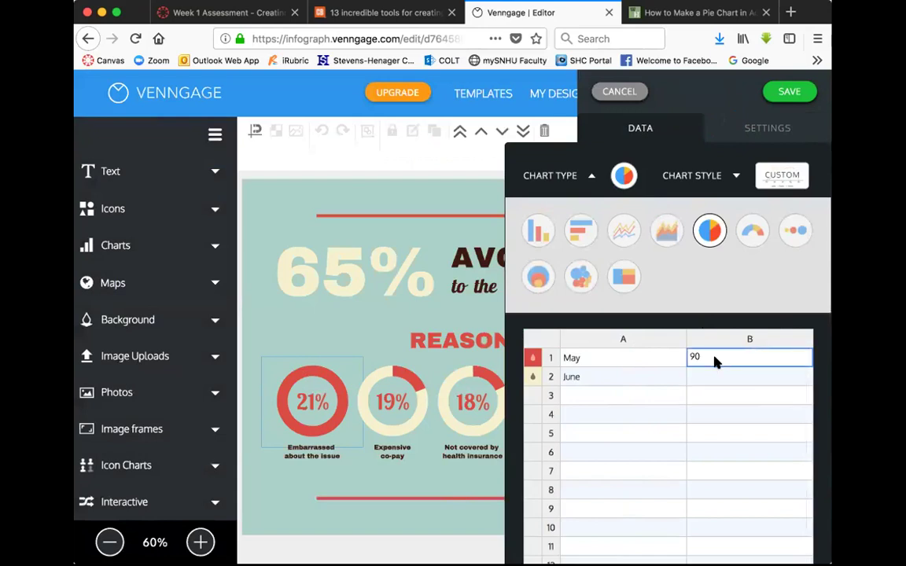
Step: Try splitting the first pie chart with a June value of 90 and a May value of 10
left_click(706, 375)
left_click(704, 361)
key("BackSpace")
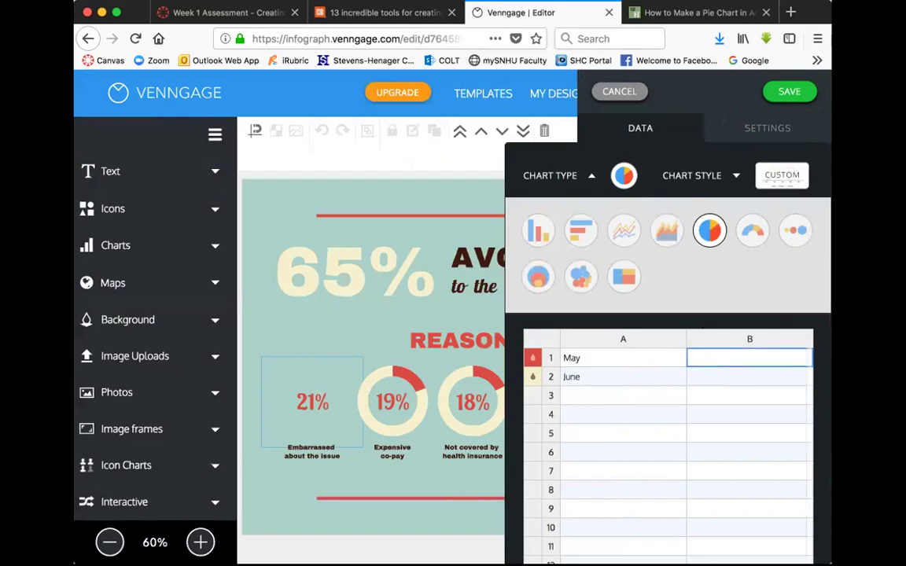
left_click(707, 378)
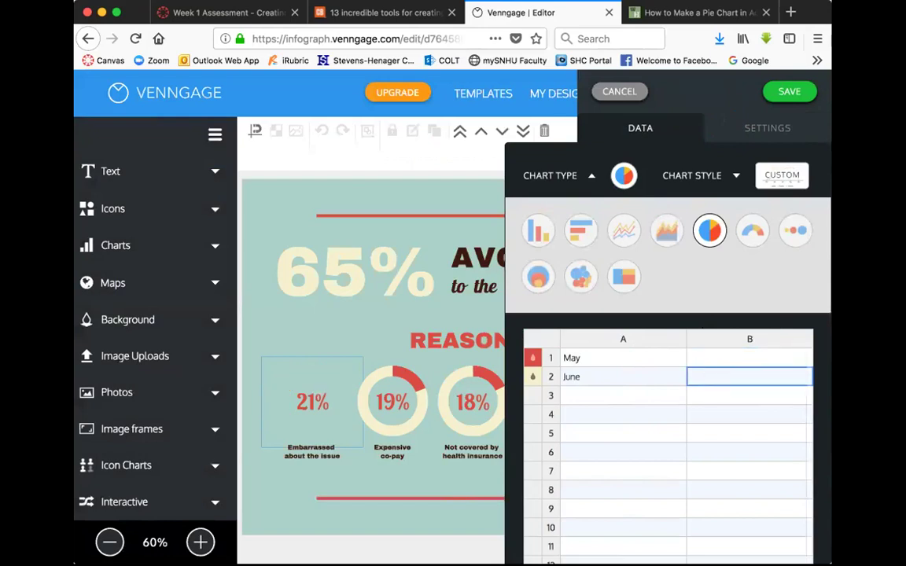
type("90")
left_click(711, 398)
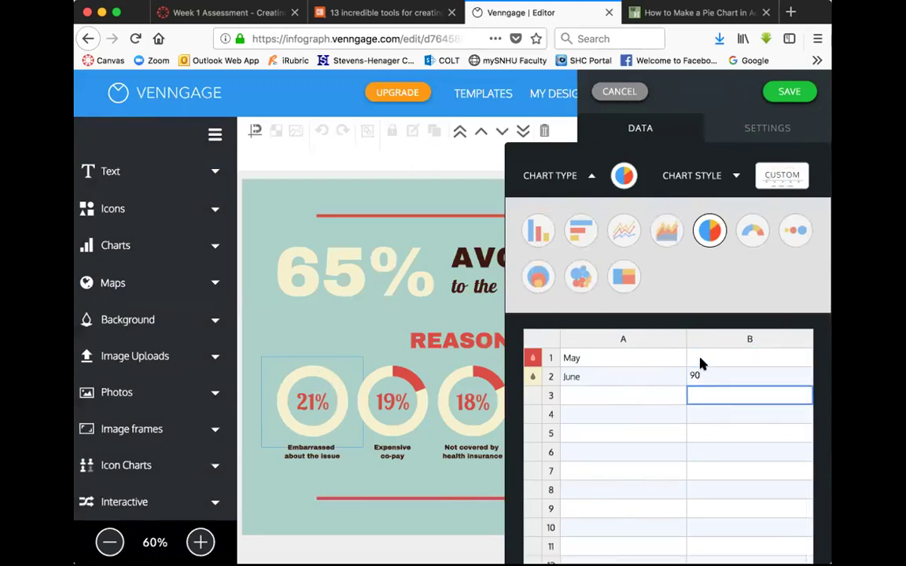
left_click(704, 362)
type("10")
left_click(718, 391)
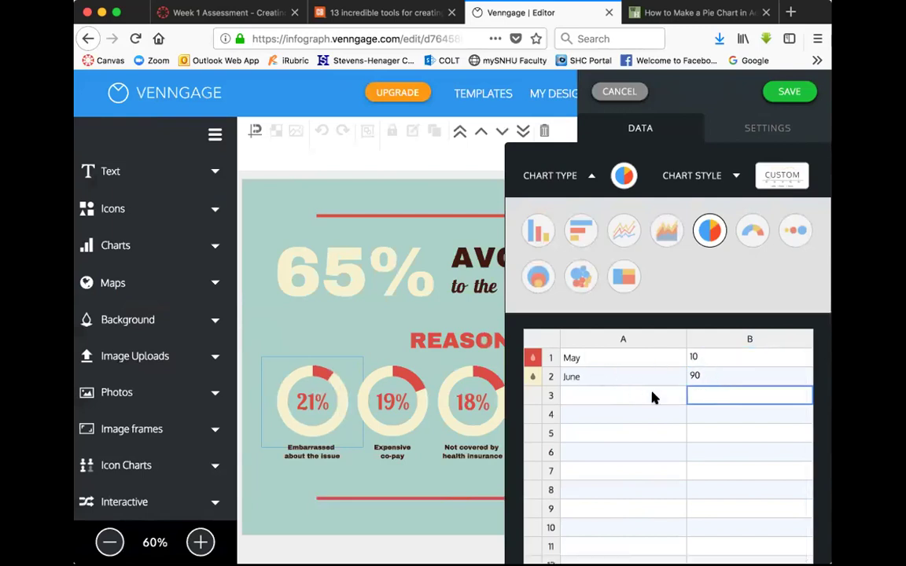
Step: Set the May value to 90 and the June value to 10 in the first pie chart's data
left_click(705, 358)
key("BackSpace")
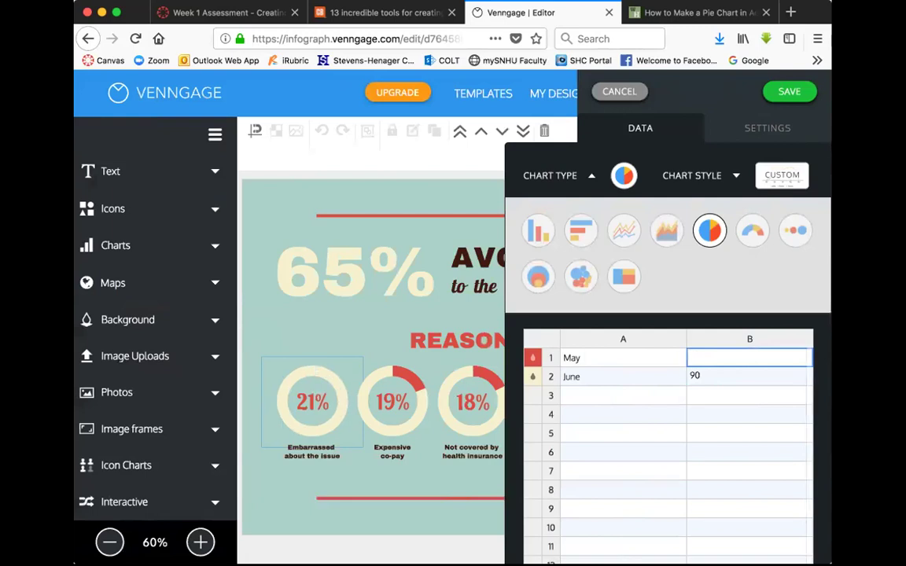
type("90")
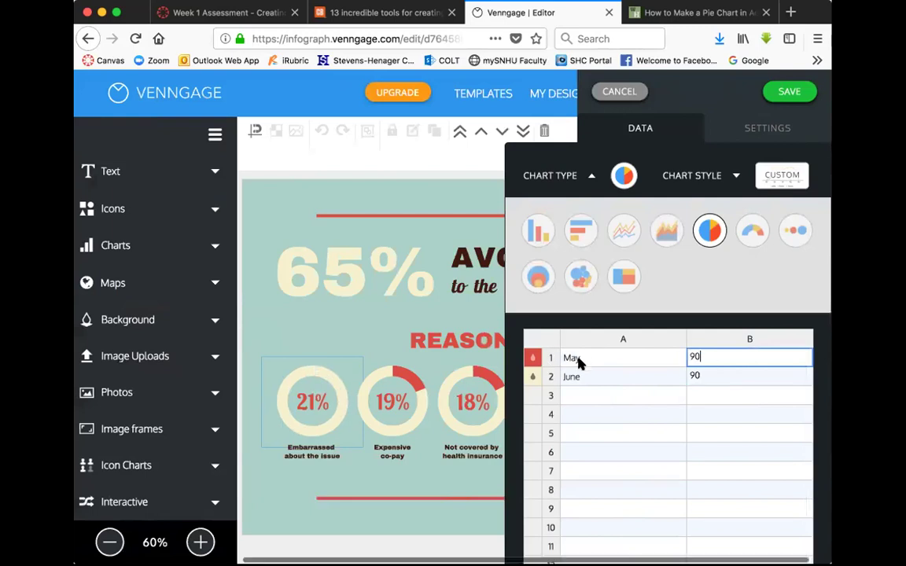
left_click(704, 377)
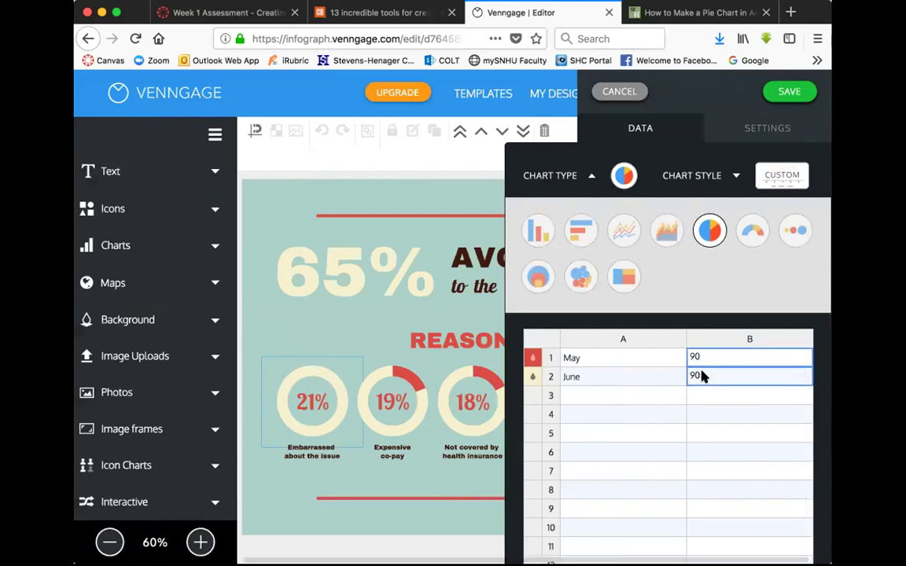
key("BackSpace")
key("BackSpace")
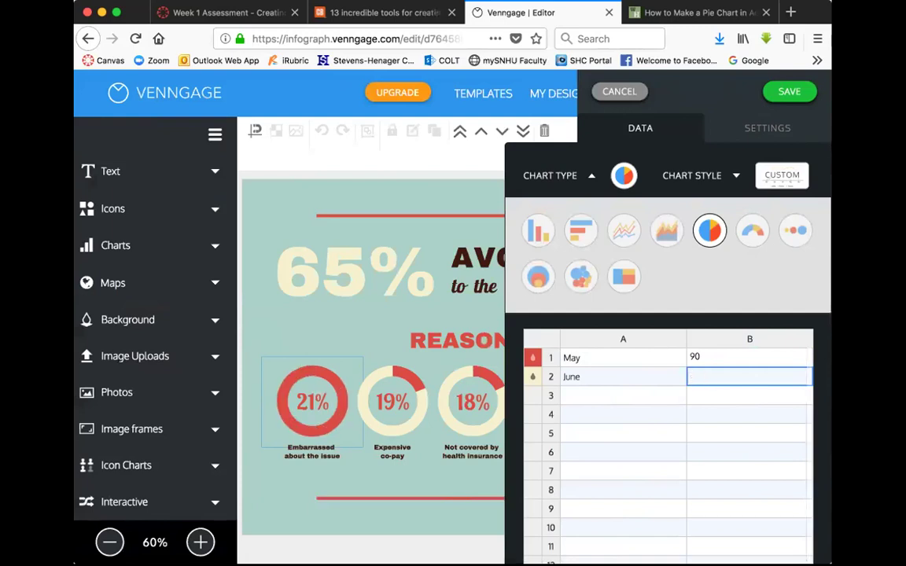
type("10")
left_click(742, 397)
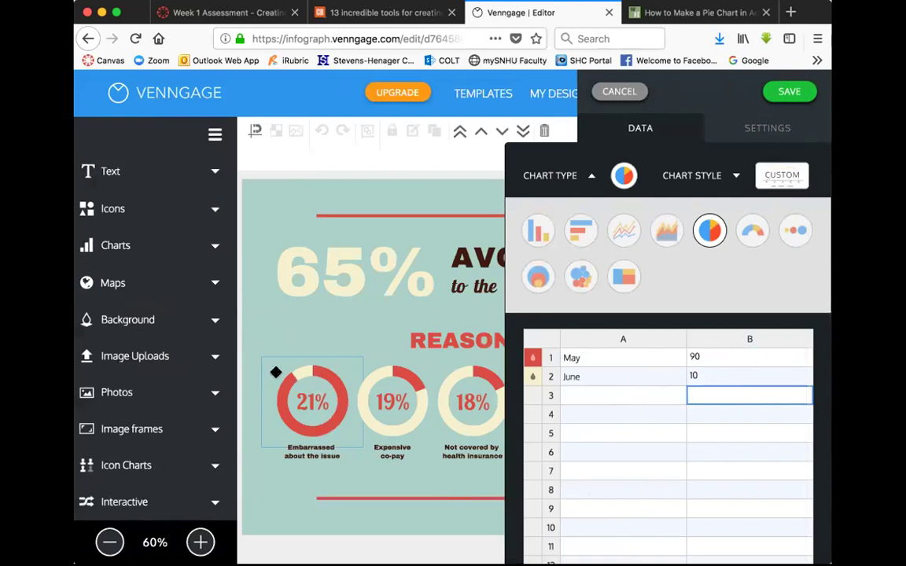
Step: Try replacing the 21% label inside the first pie chart with 90%, and undo the text changes
double_click(309, 399)
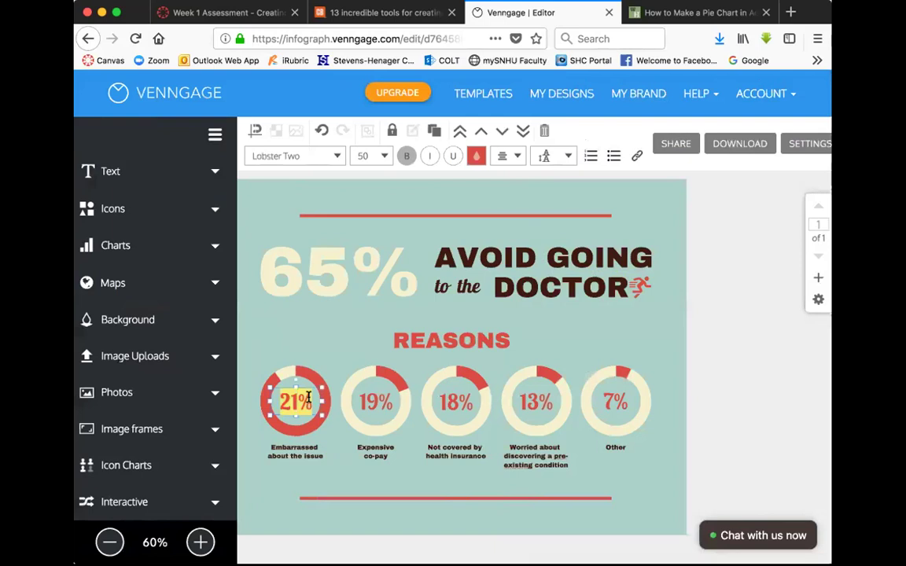
type("90%")
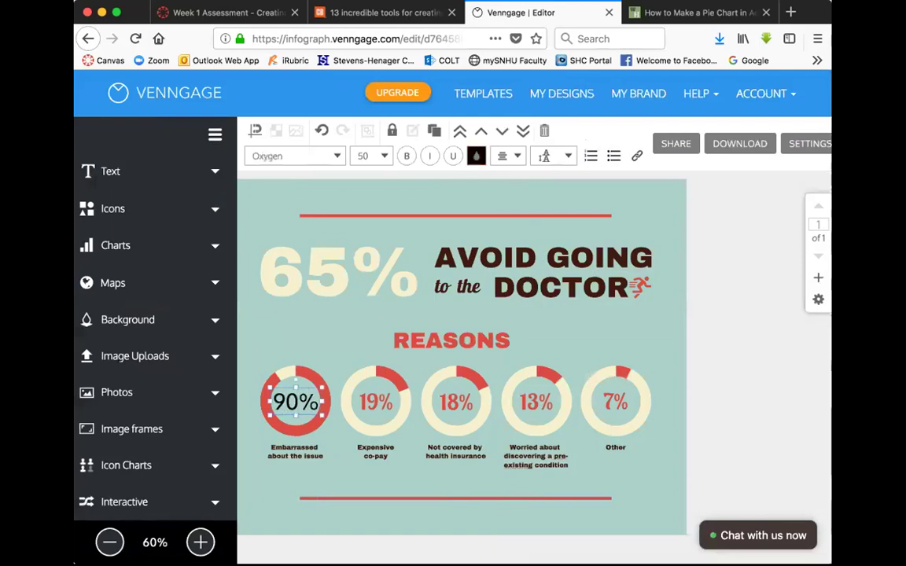
key("super+a")
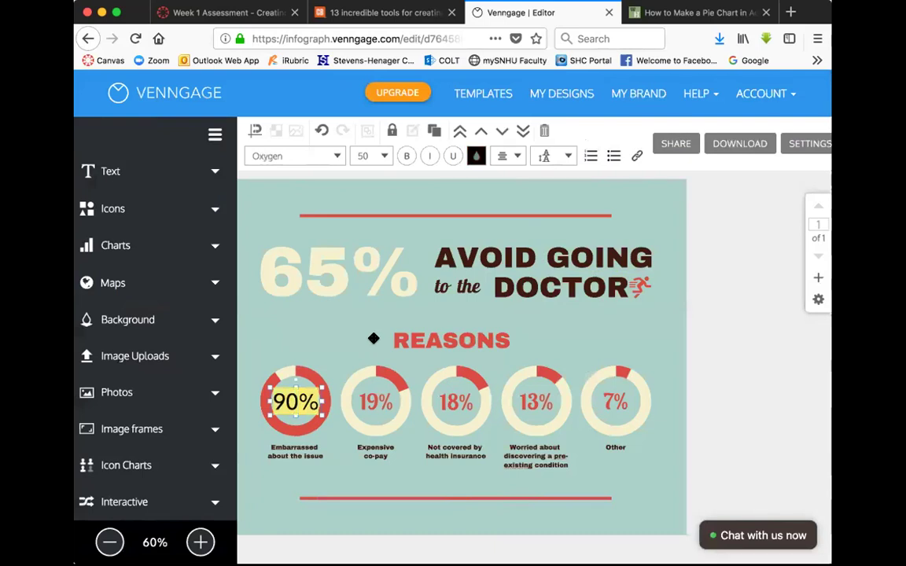
type("90")
key("super+z")
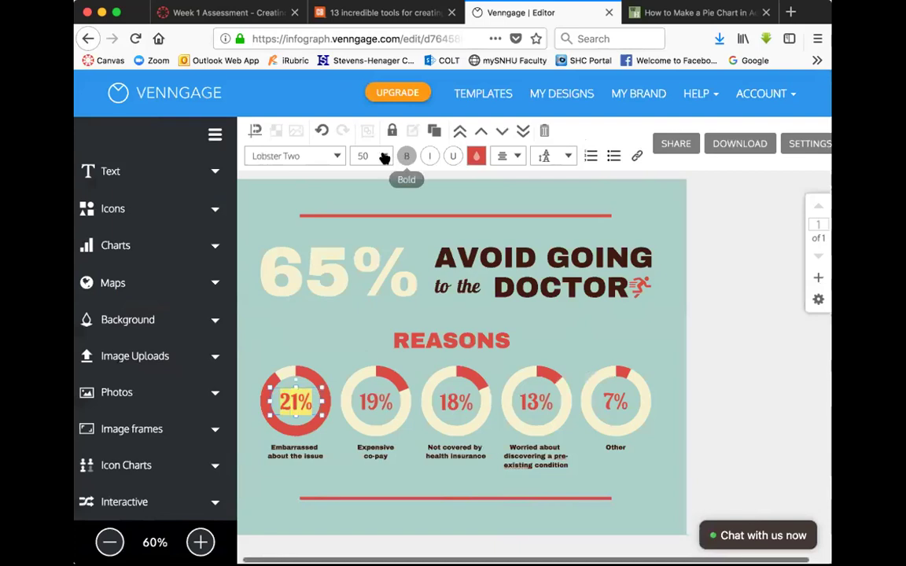
Step: Set the font size of the 21% label inside the first pie chart to 48
left_click(384, 156)
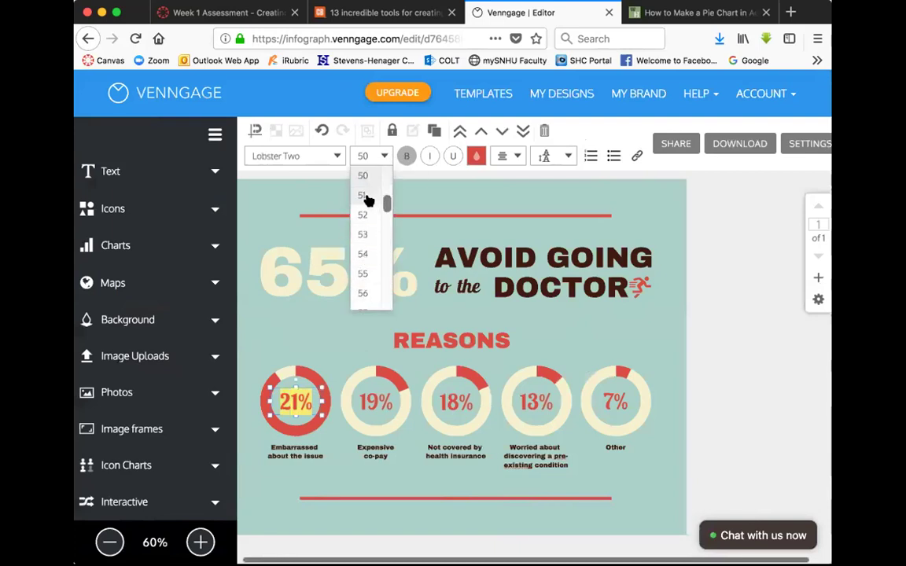
scroll(367, 203, "up", 1)
scroll(364, 203, "up", 2)
left_click(361, 203)
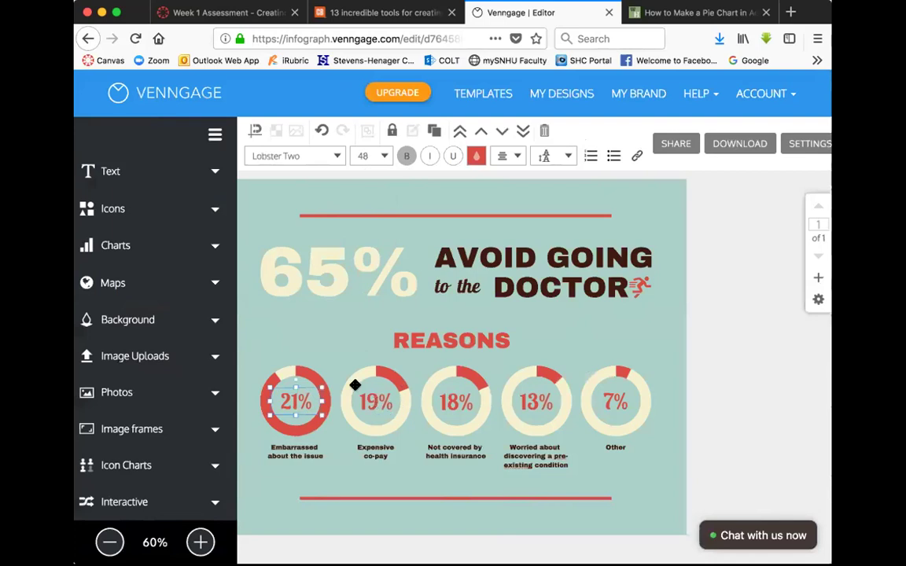
Step: Replace the caption under the first pie chart with "Information transmitted to the brain is visual", removing the stray leading bullet and spacing
left_click(295, 447)
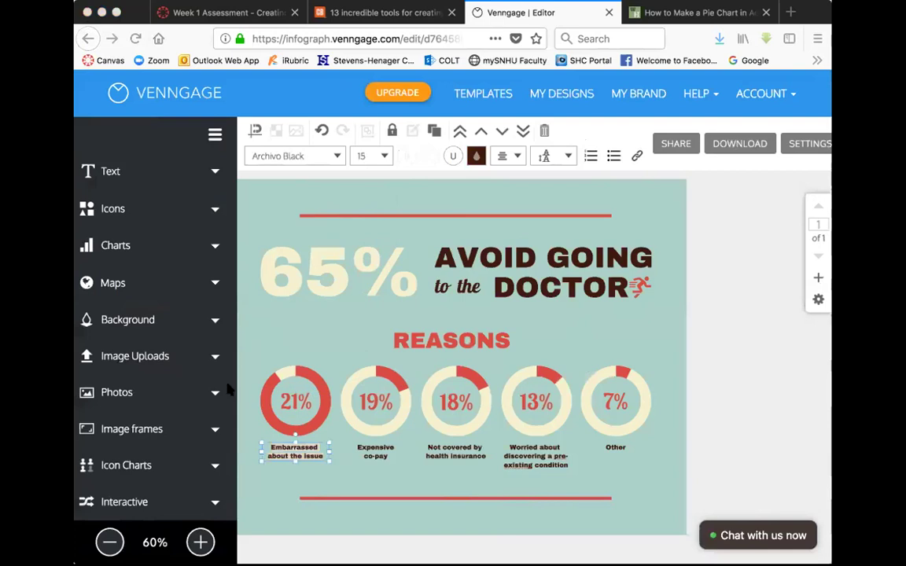
double_click(306, 447)
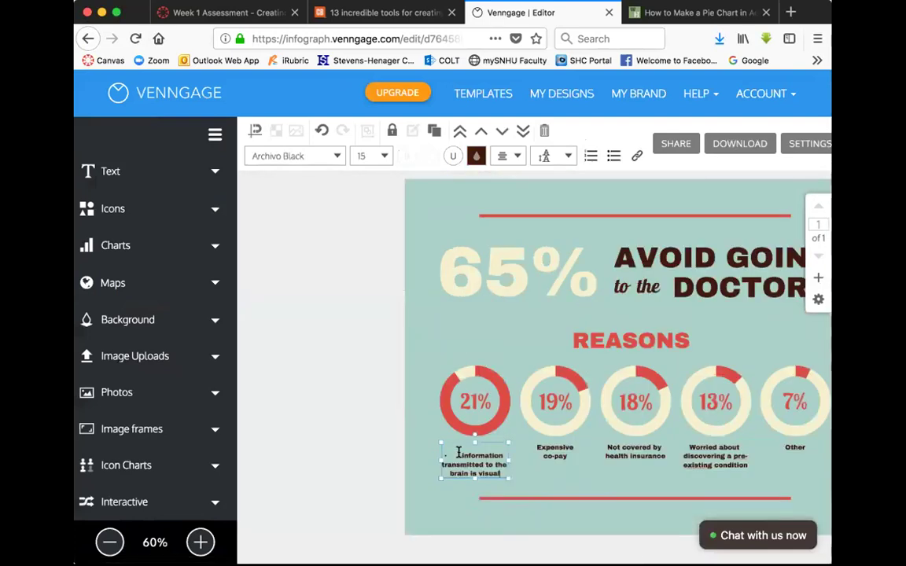
key("Delete")
key("Delete")
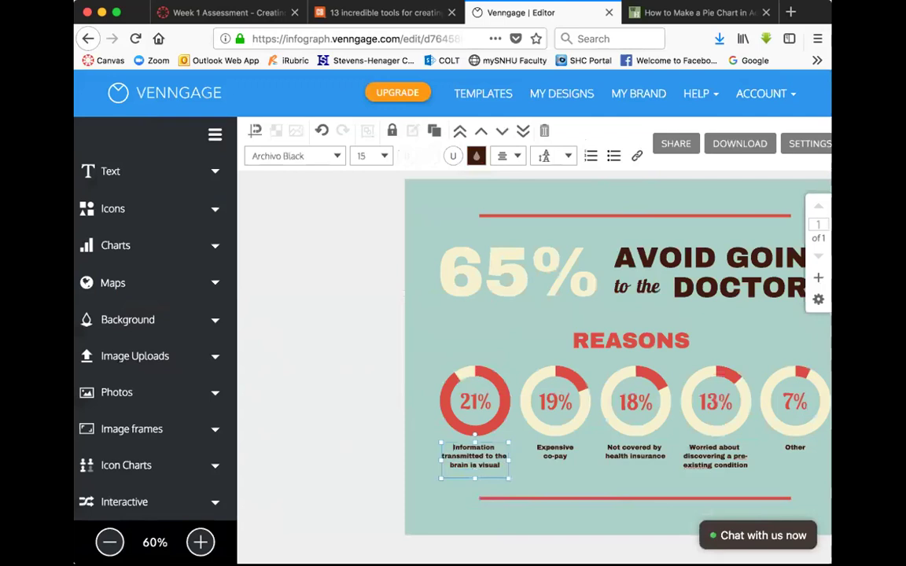
left_click(351, 476)
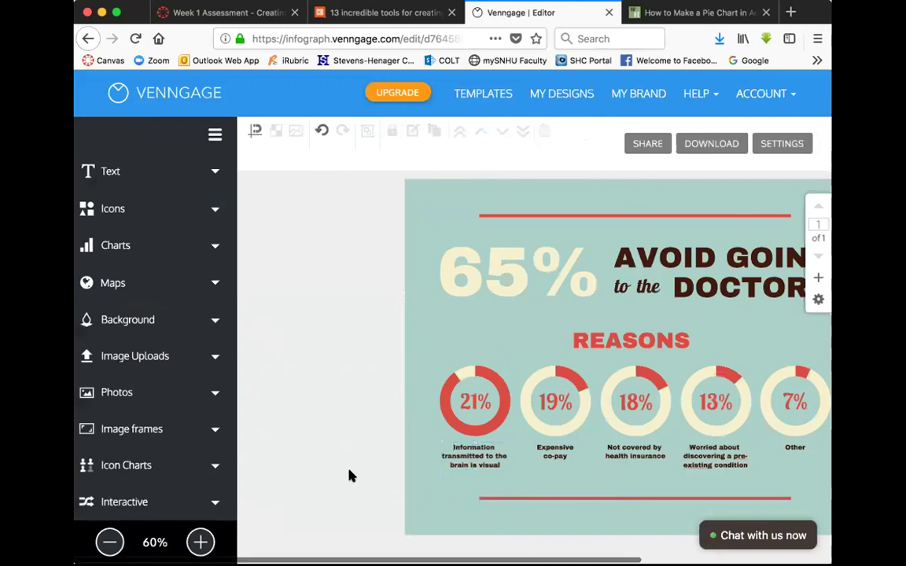
Step: Replace the 21% label inside the first pie chart with 90%, keeping the label centred in the ring
left_click(476, 399)
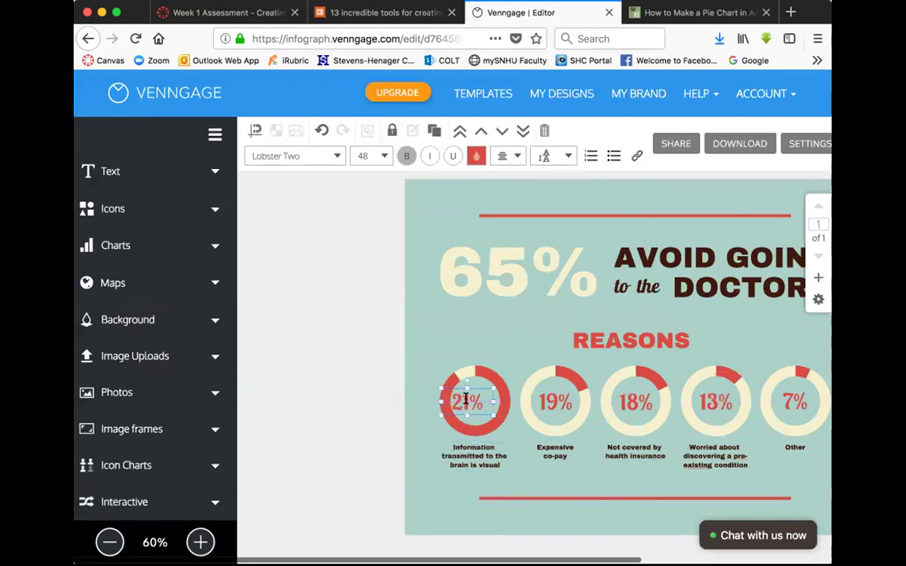
left_click(478, 400)
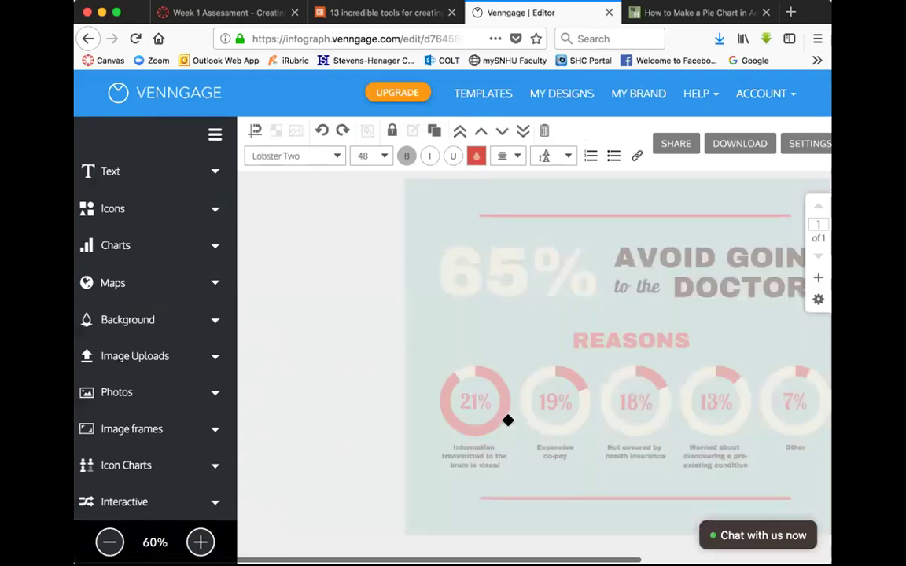
left_click(471, 398)
key("BackSpace")
key("BackSpace")
type("90")
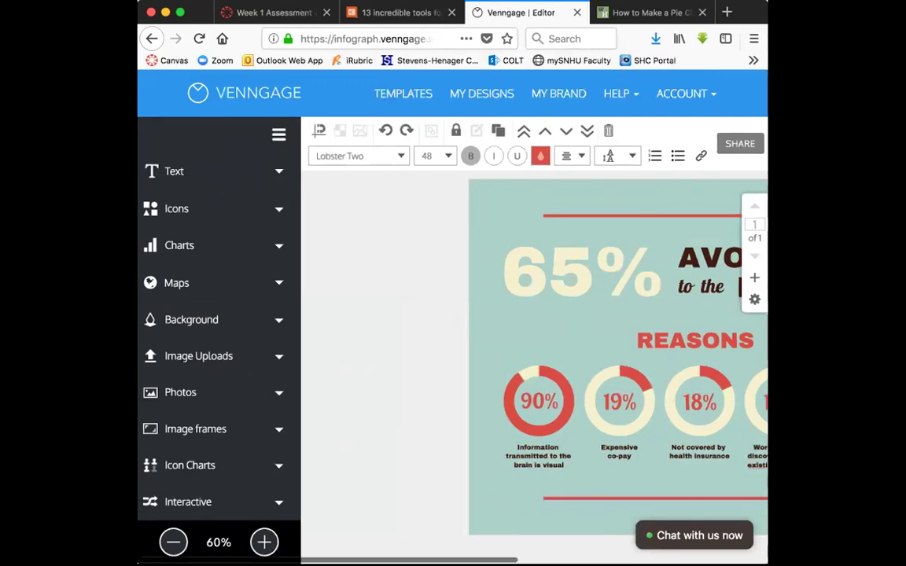
scroll(481, 449, "right", 3)
scroll(483, 446, "right", 2)
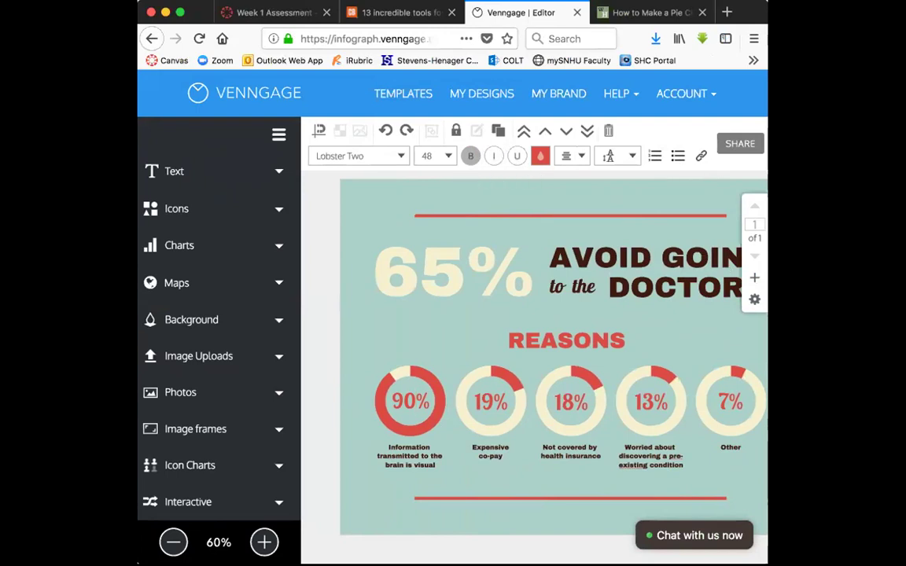
scroll(662, 458, "right", 2)
scroll(663, 462, "left", 2)
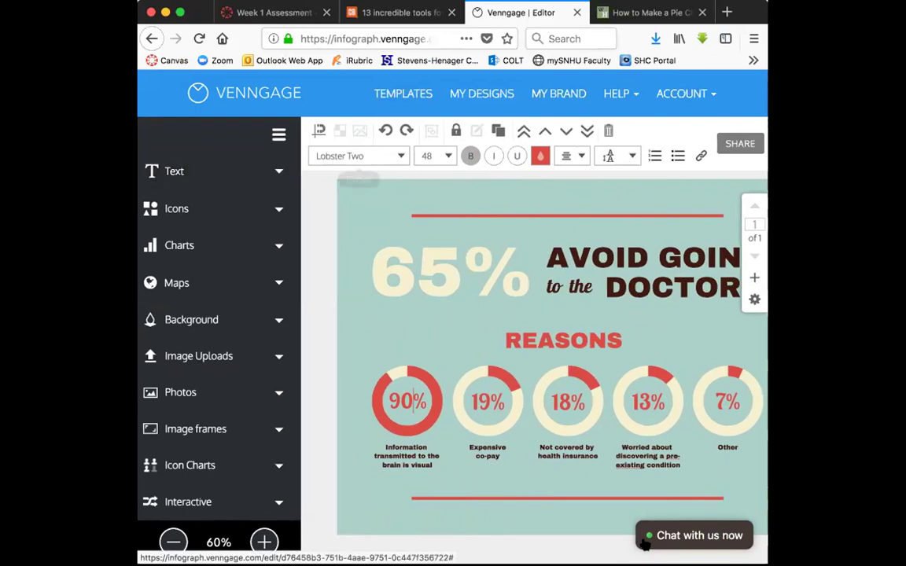
Step: Try changing the first pie chart's label back to 21%, and re-enter 90% as its value
key("BackSpace")
key("BackSpace")
type("21")
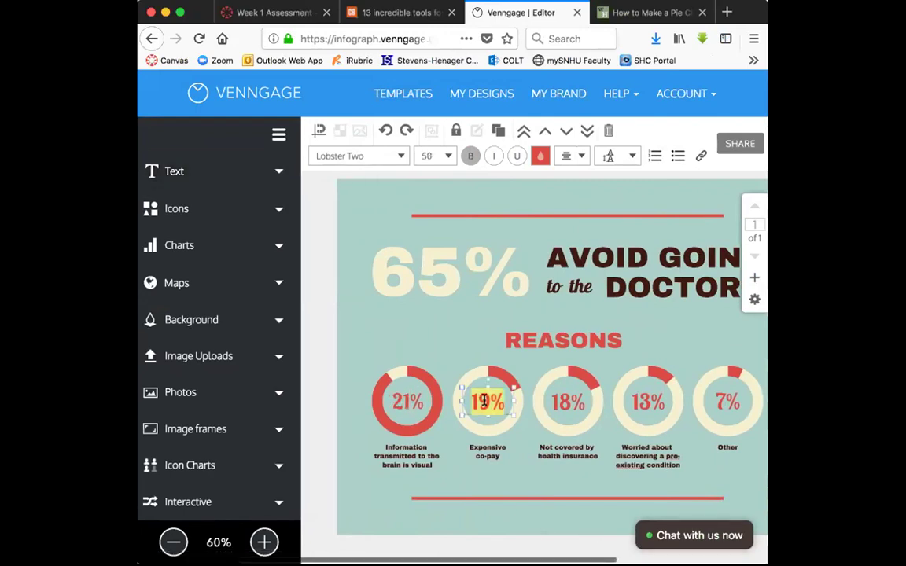
left_click(414, 399)
double_click(410, 399)
type("90")
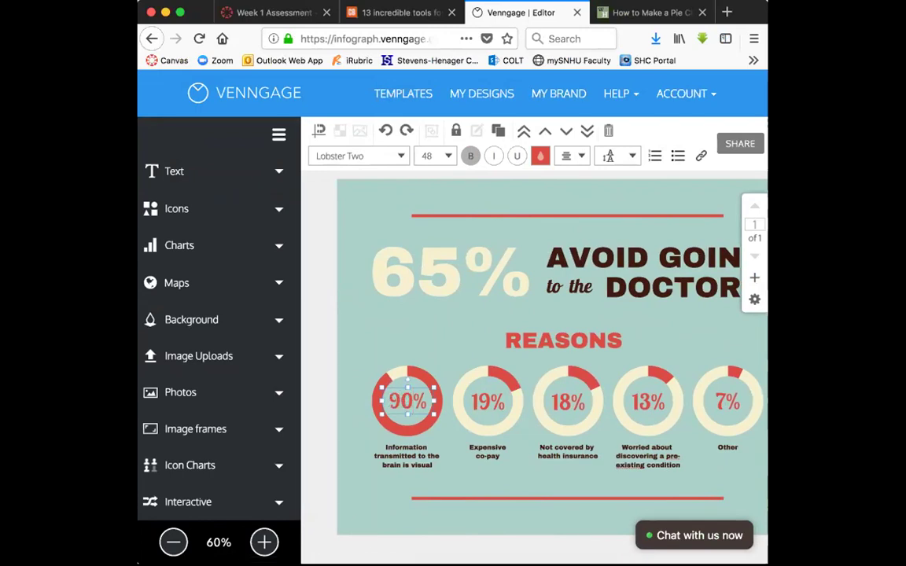